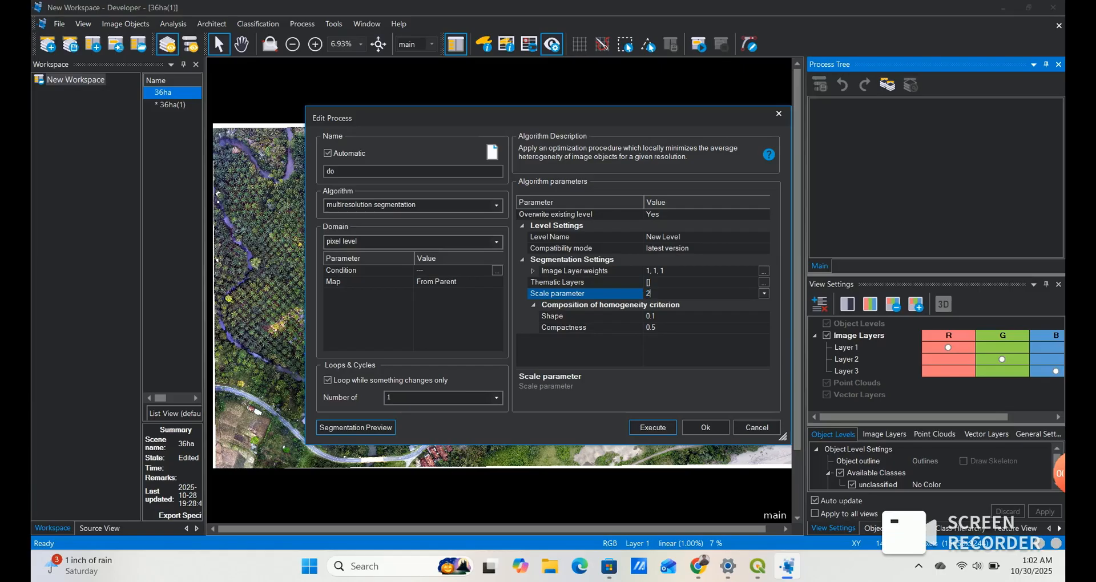
- Execute the multiresolution segmentation at pixel level with a scale parameter of 200
left_click(652, 427)
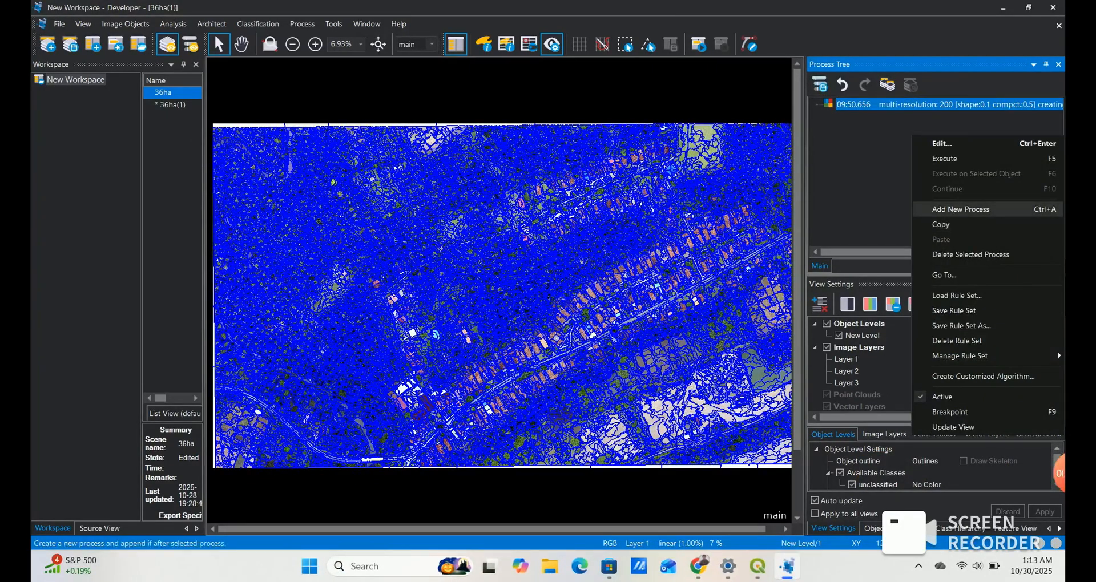
- Add a new process with the export vector layer algorithm and set its shape type to Polygons
key("Escape")
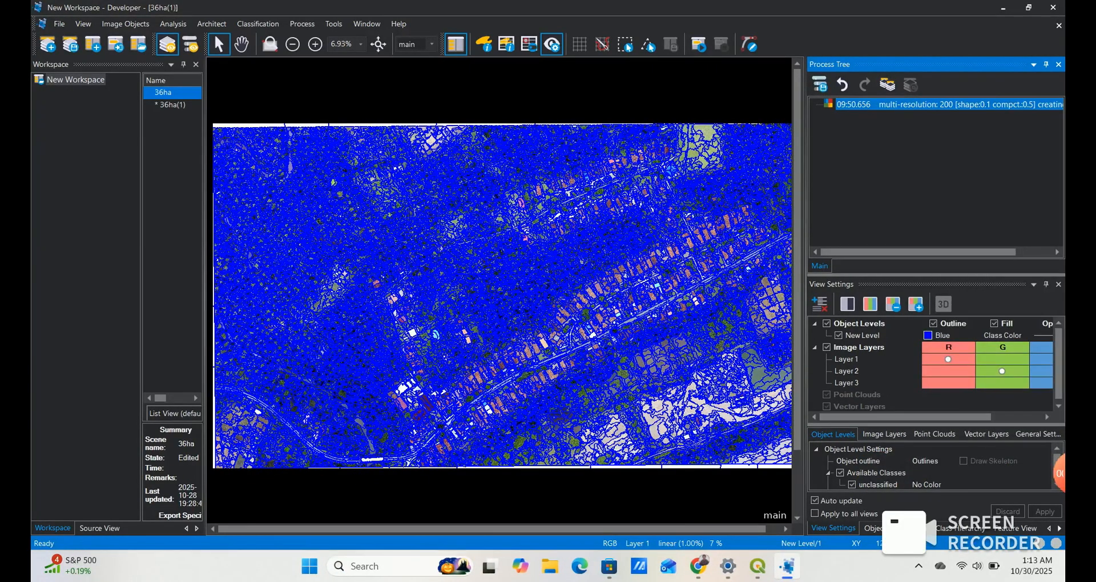
left_click(496, 205)
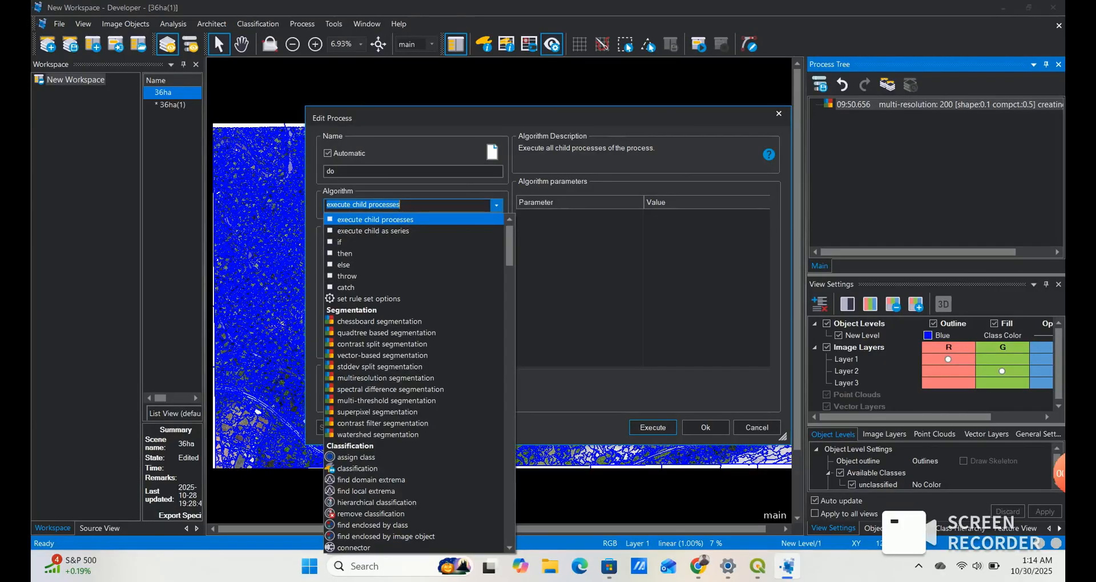
type("ex")
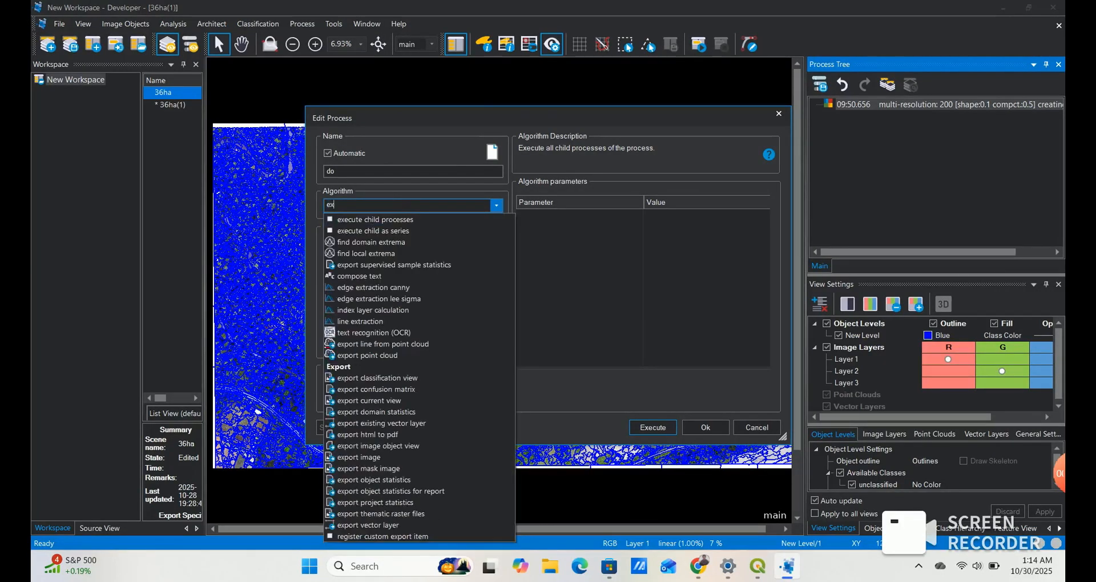
type("port ve")
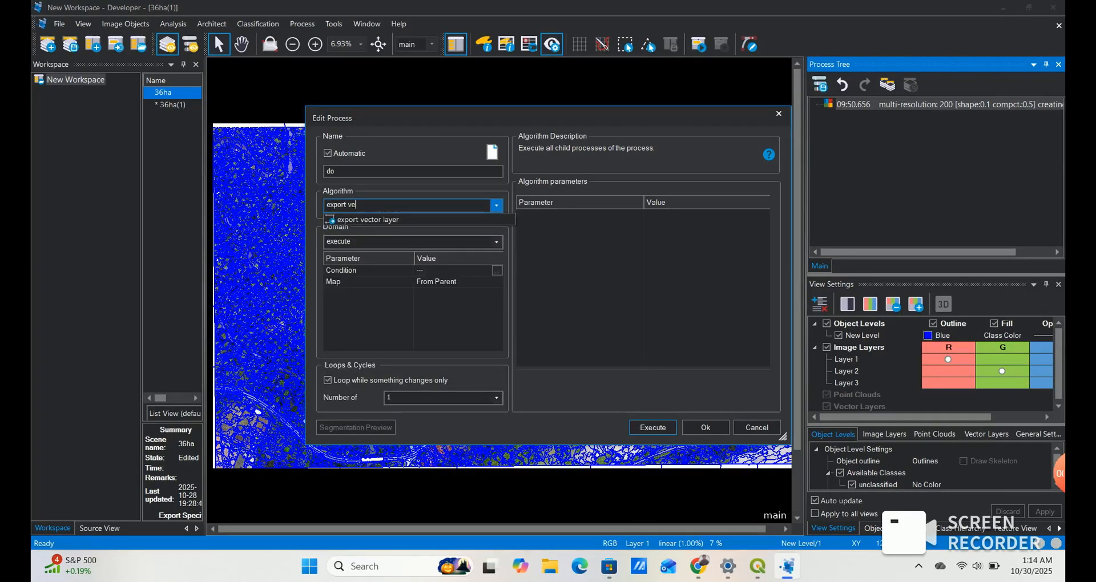
key("Down")
key("Return")
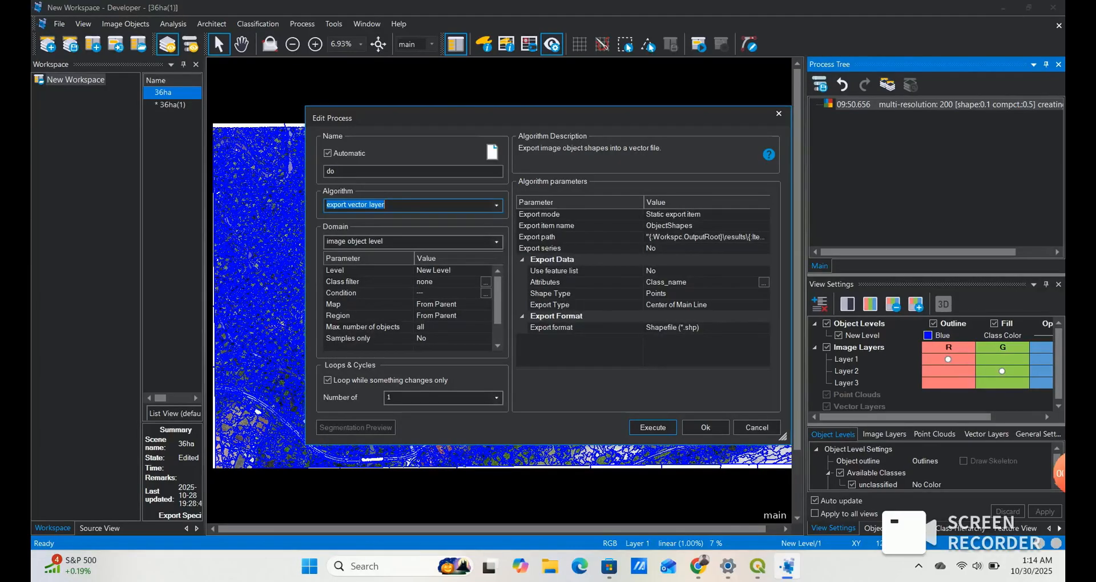
left_click(656, 294)
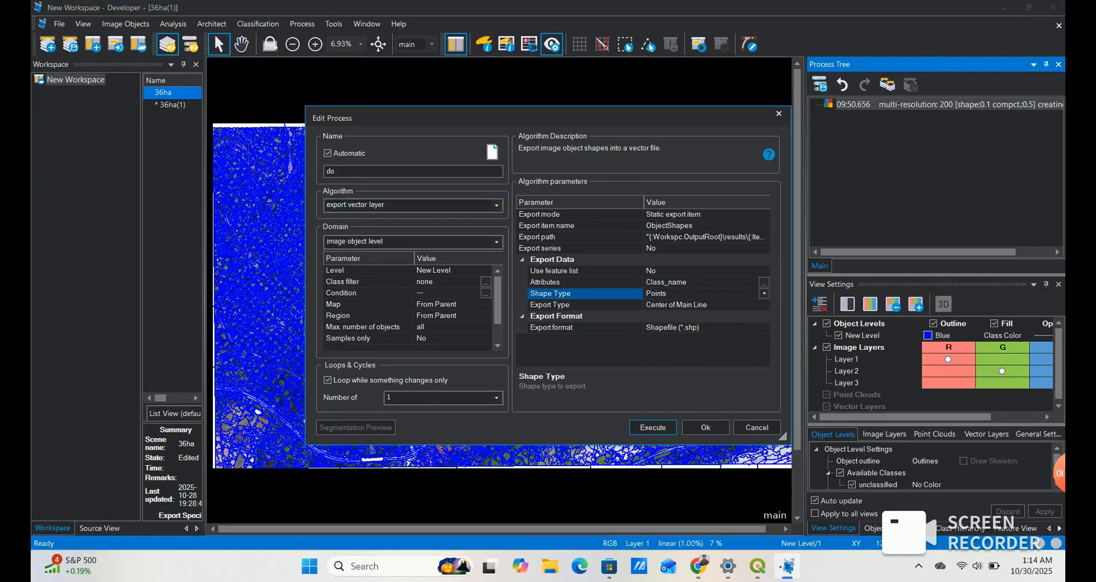
left_click(764, 293)
left_click(685, 305)
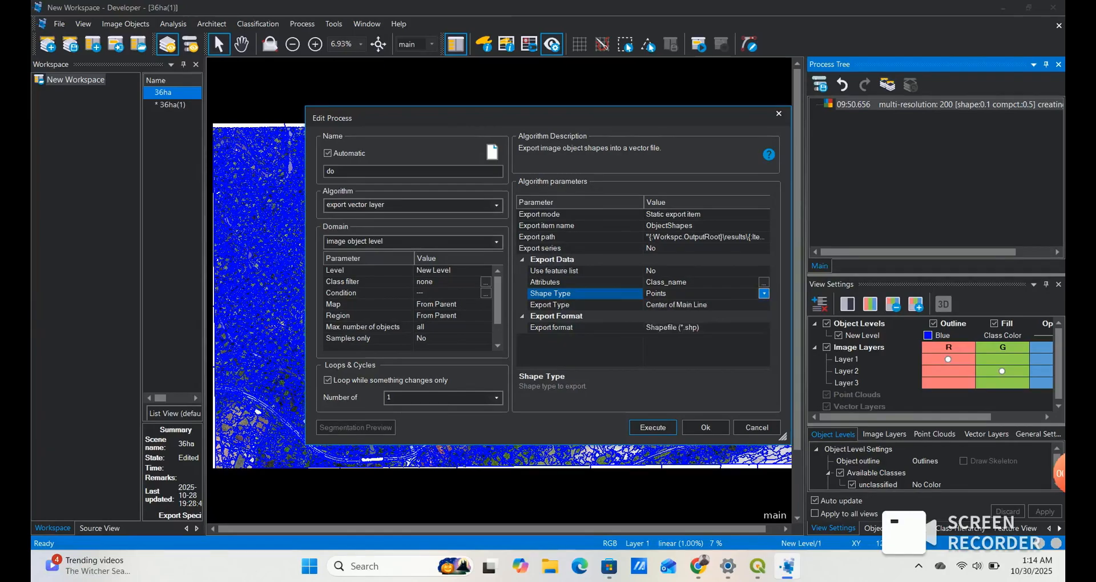
- Set the export path to a file named segmentazi in D:\UTS GEOAI\Demo record and execute the vector export
left_click(704, 237)
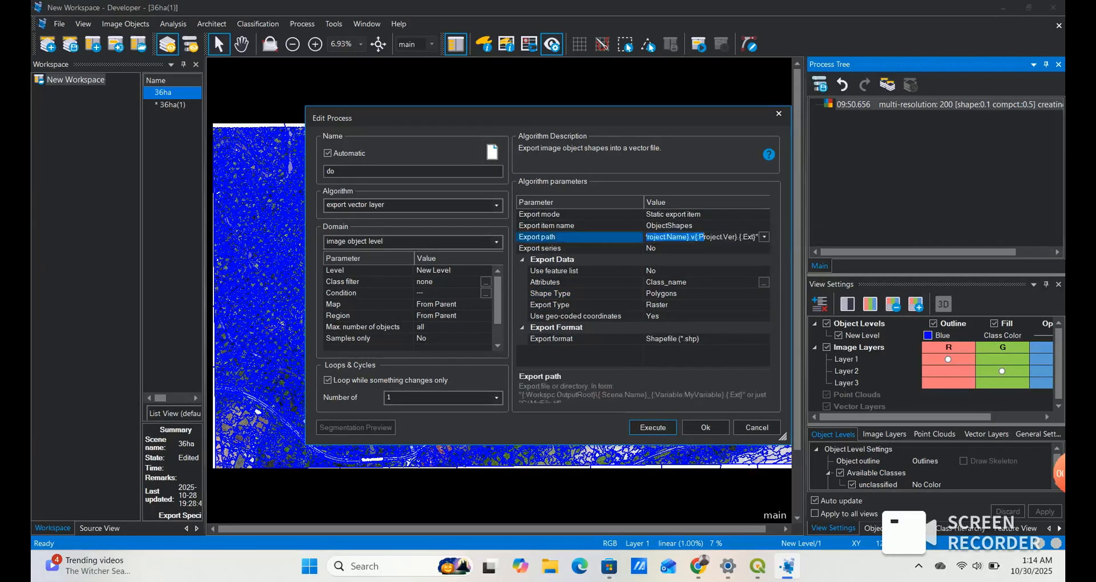
left_click(764, 237)
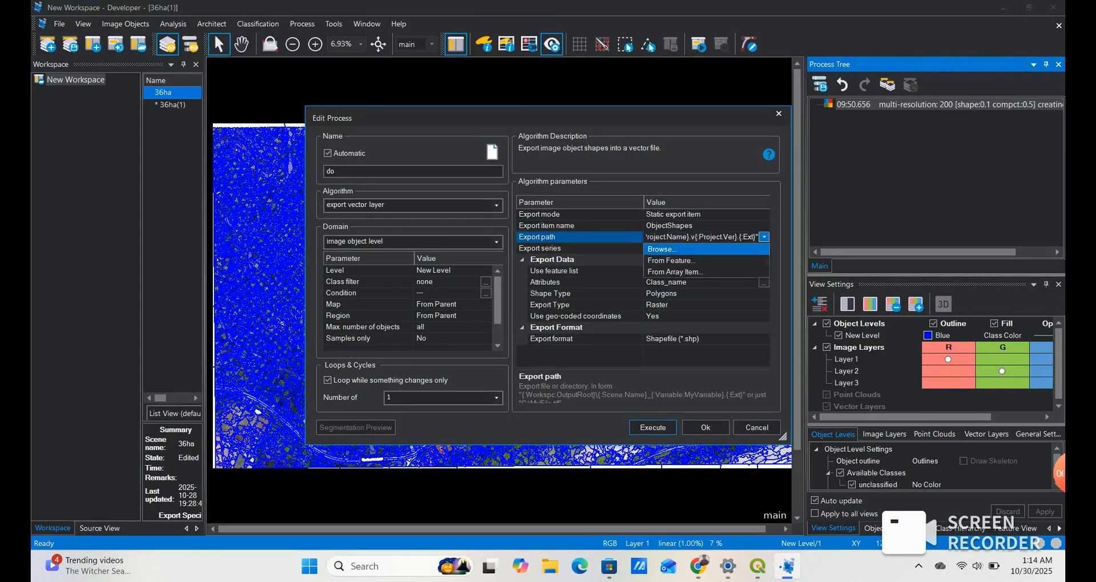
left_click(662, 249)
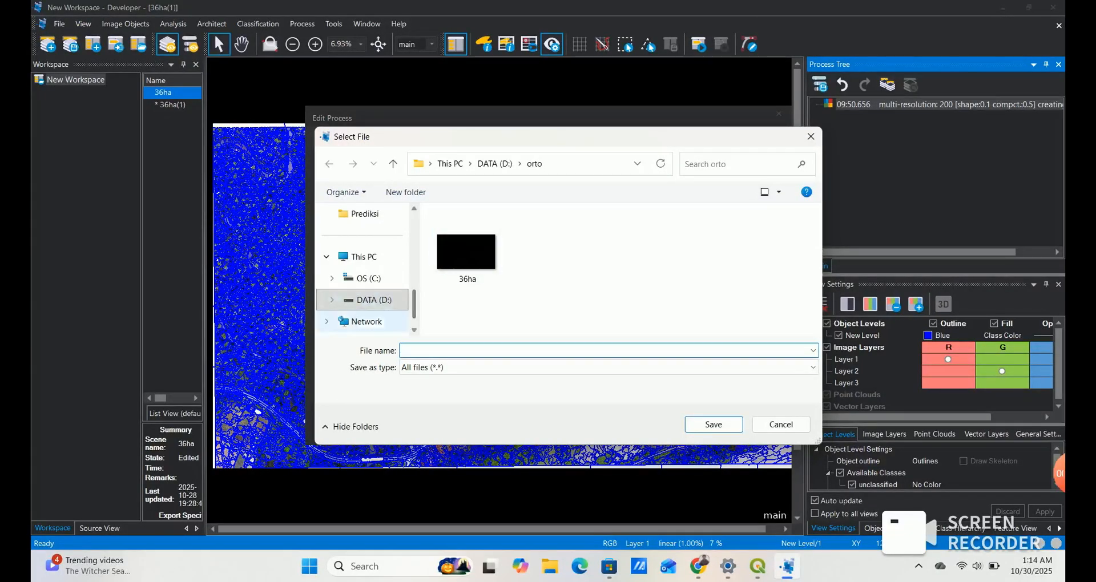
left_click(374, 300)
scroll(571, 275, "down", 8)
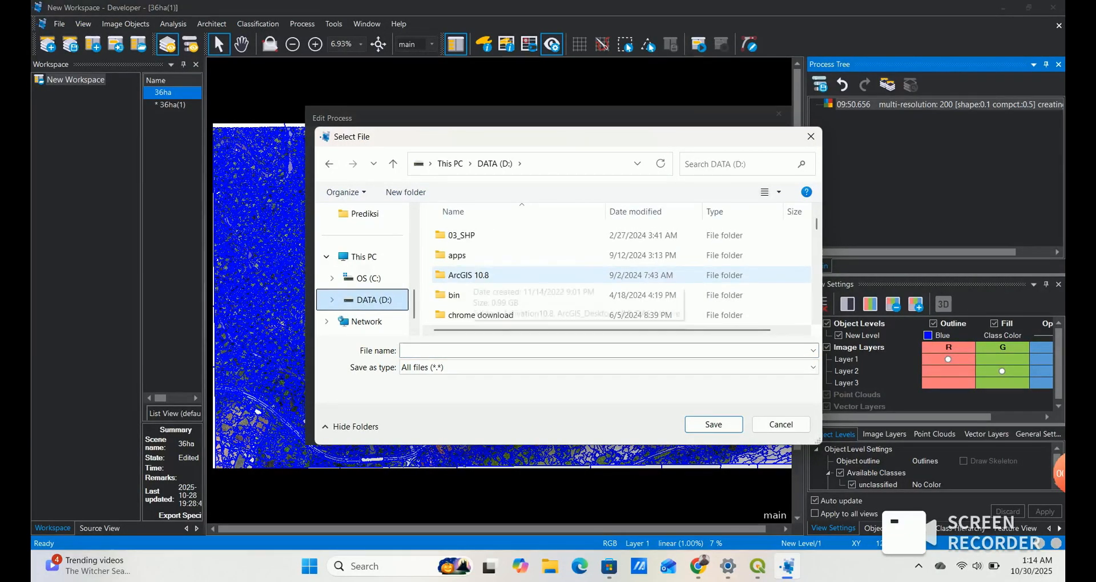
scroll(570, 276, "down", 2)
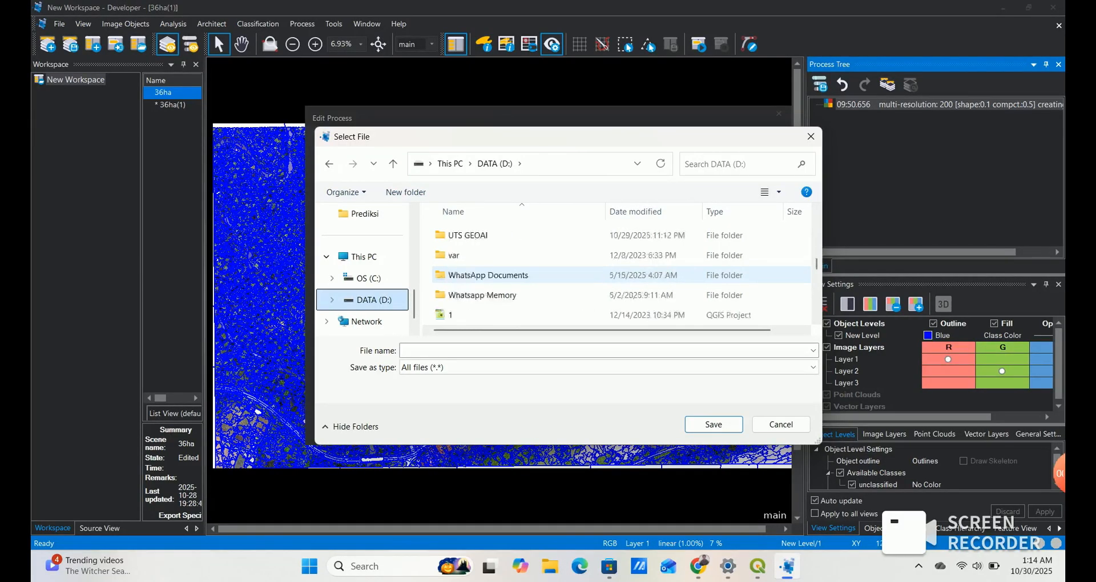
scroll(570, 275, "up", 4)
scroll(570, 275, "down", 10)
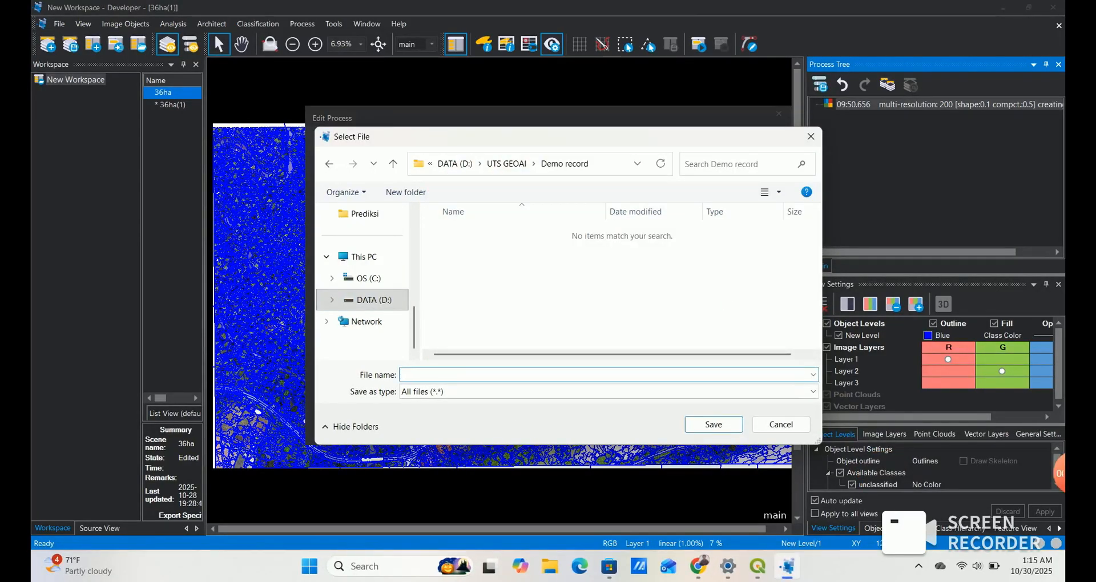
type("segmentasi")
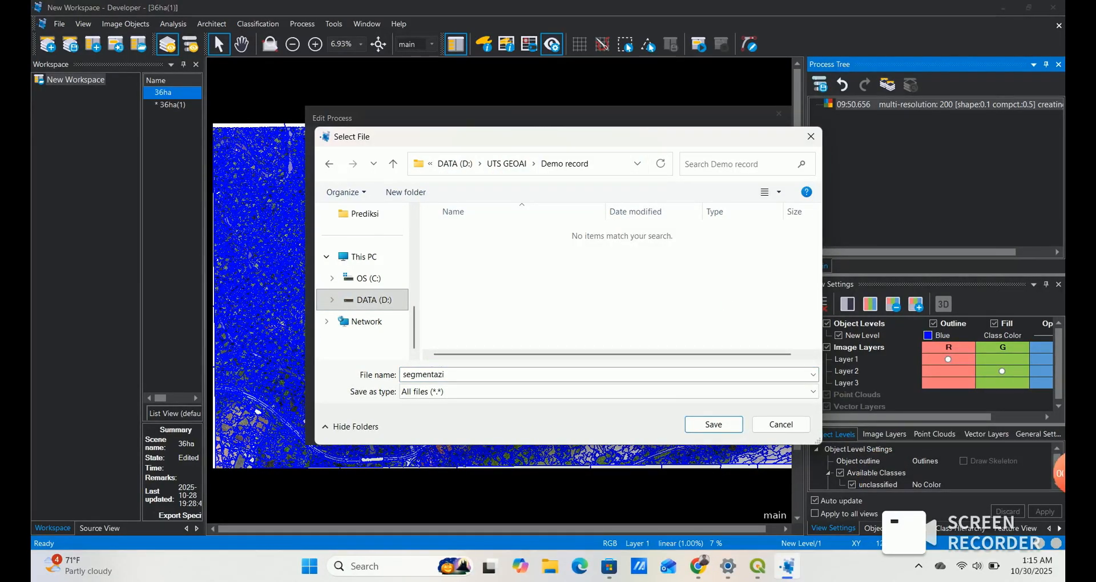
left_click(714, 425)
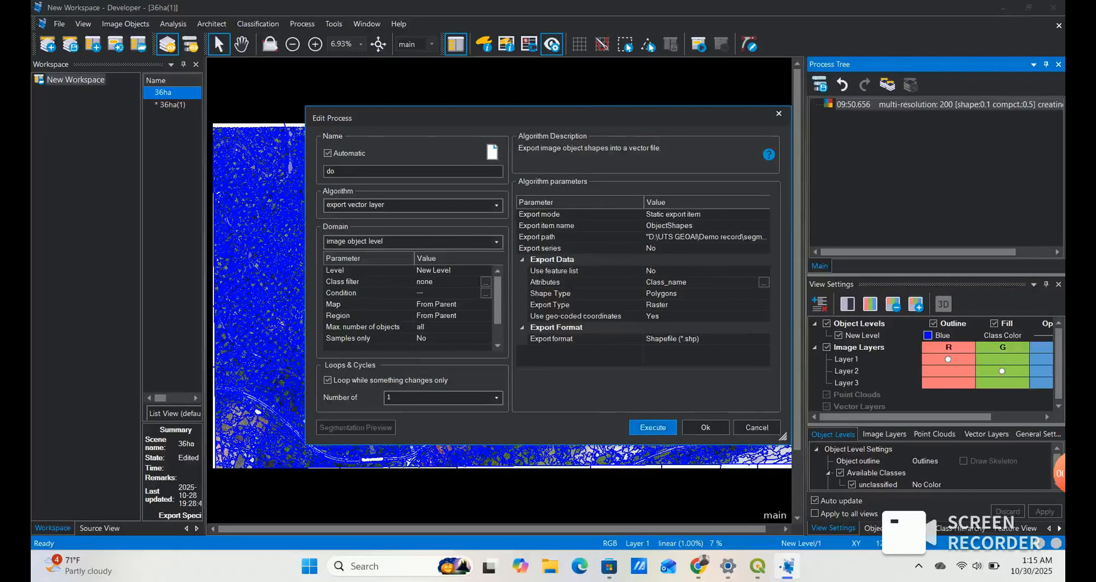
left_click(652, 428)
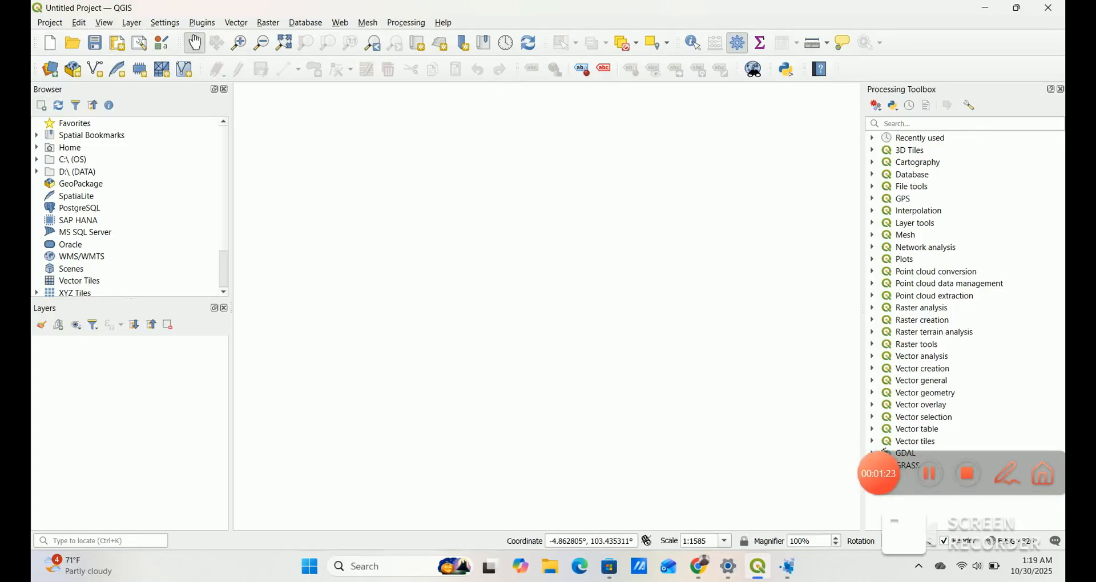
- In the QGIS project, add the 36ha orthophoto from the D:\orto folder as a layer above Segmentasi
left_click_drag(265, 293, 862, 334)
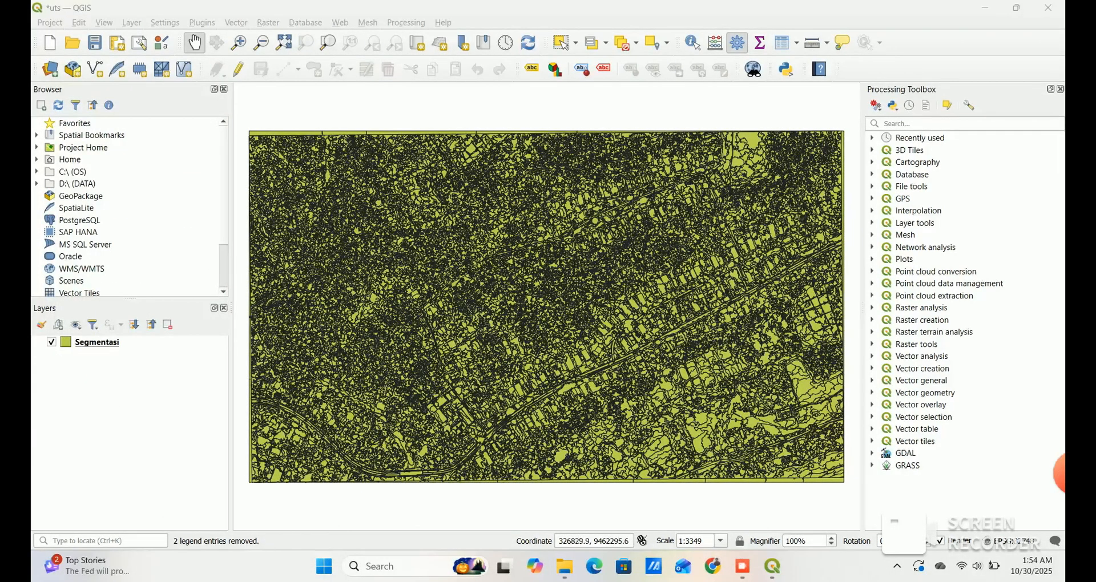
left_click(564, 566)
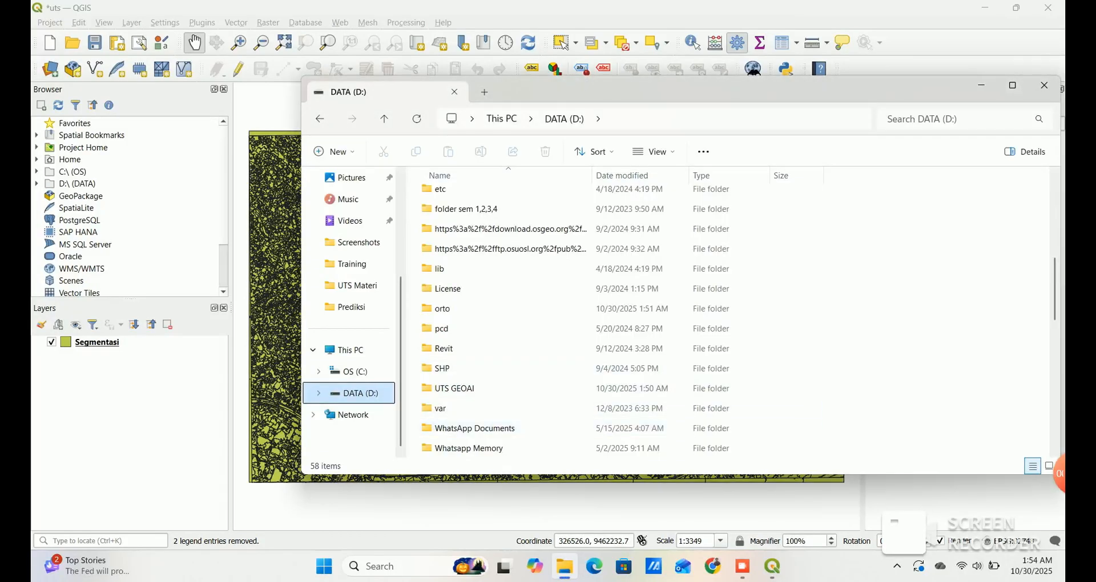
double_click(443, 308)
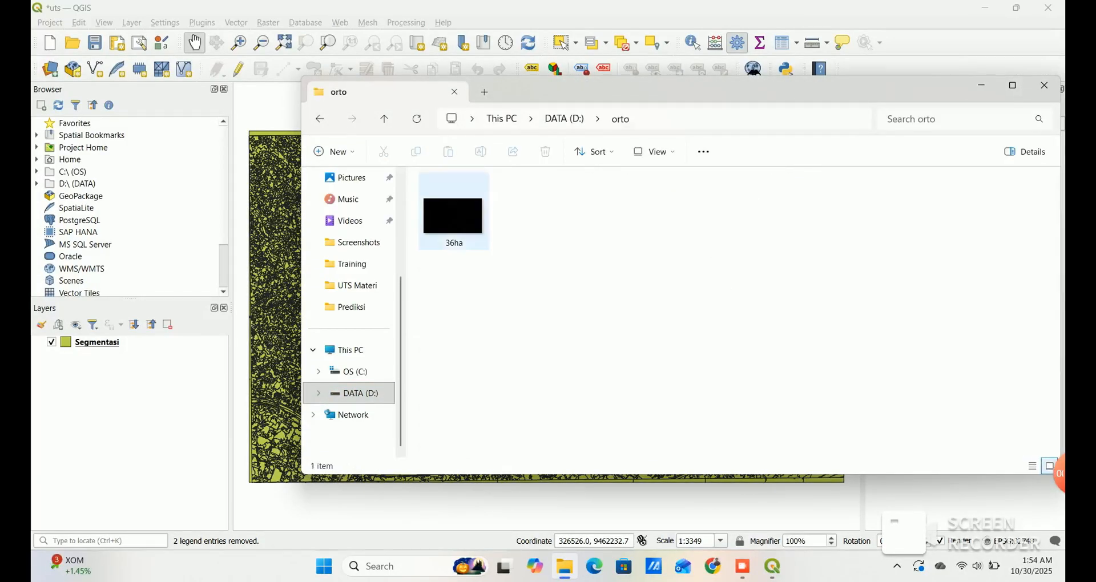
left_click_drag(453, 217, 137, 399)
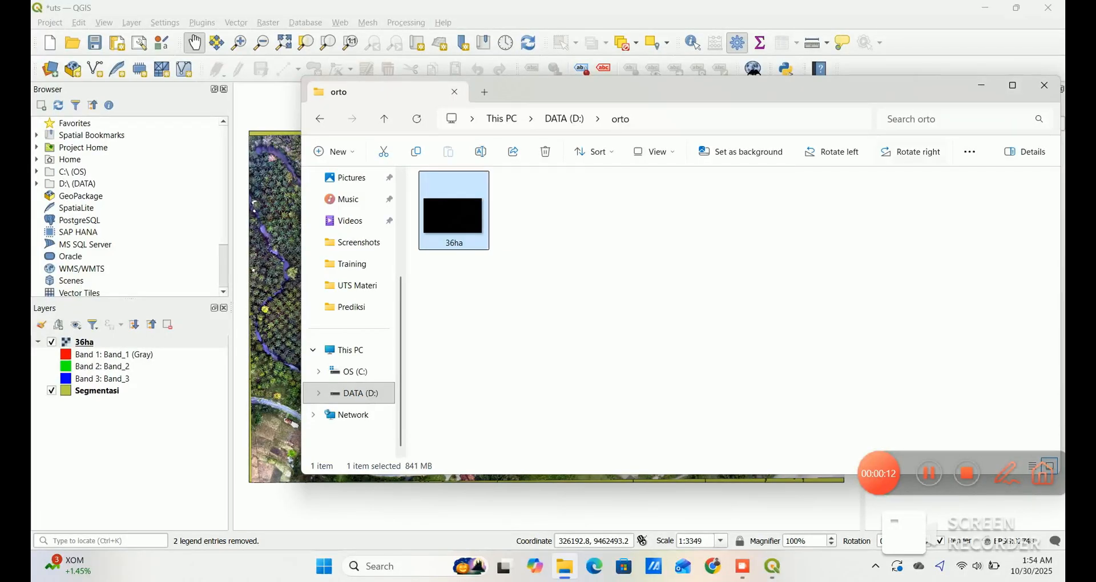
left_click(981, 85)
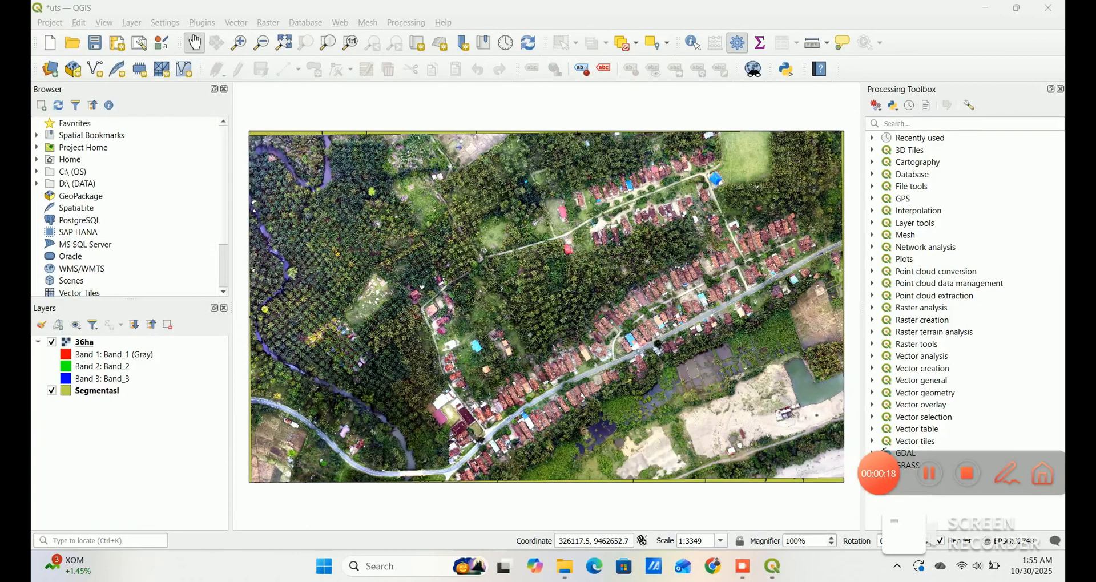
- Open the model Zonal Statistics - noDSM.model3 from the UTS Materi folder in the Model Designer
left_click(85, 342)
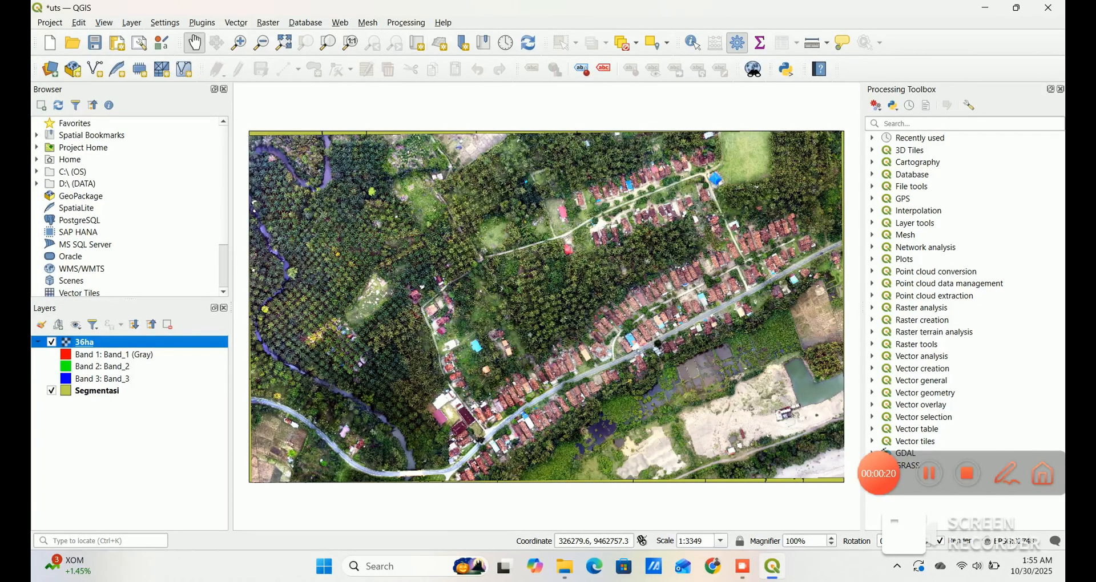
left_click(406, 22)
left_click(425, 46)
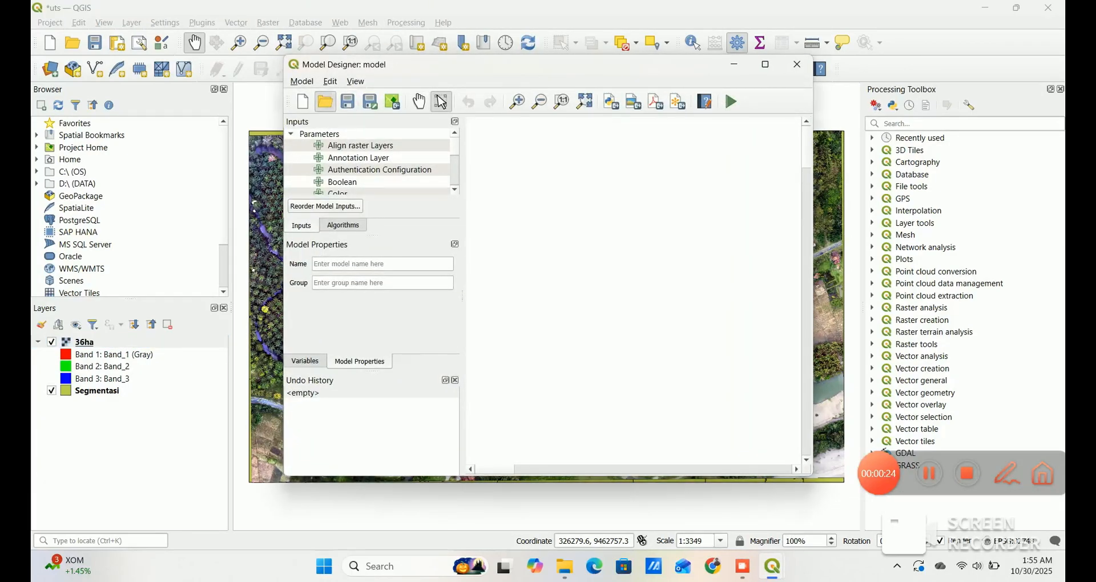
left_click(326, 102)
left_click(481, 182)
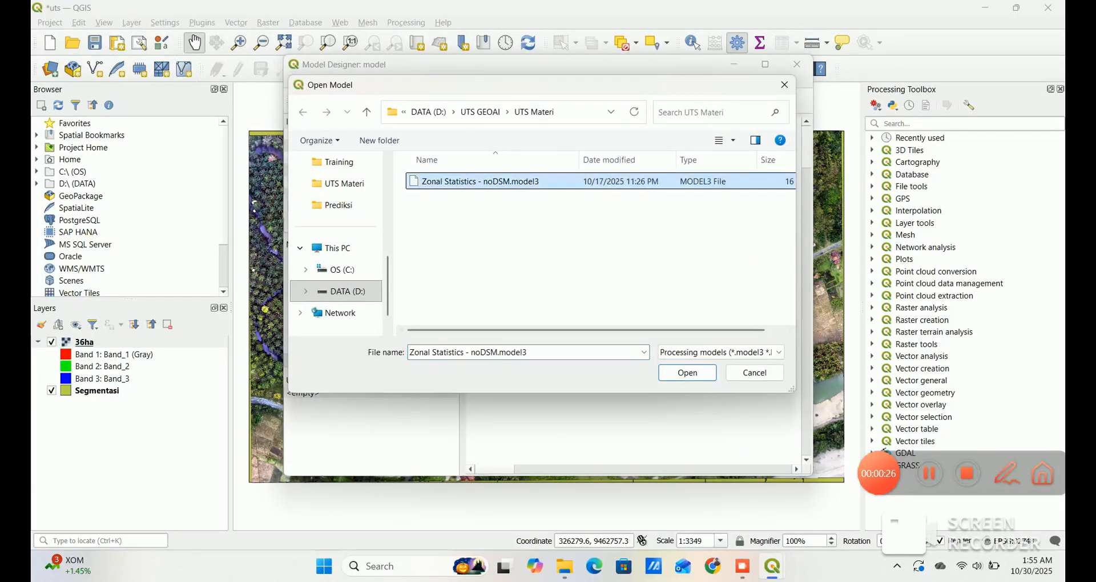
left_click(688, 373)
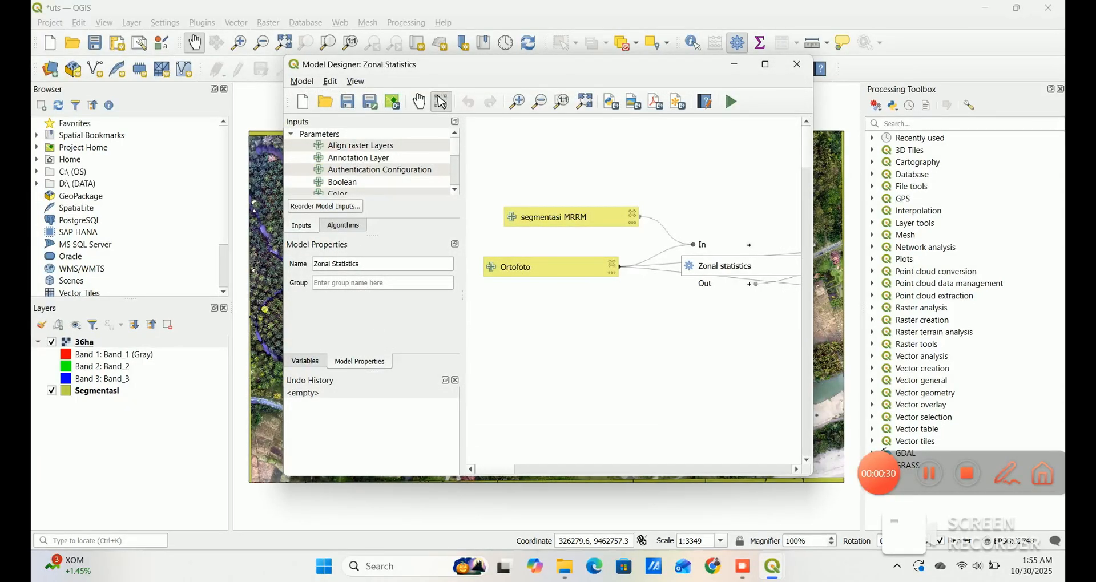
- Run the Zonal Statistics model with 36ha as Ortofoto and Segmentasi as segmentasi MRRM, output to a temporary layer
left_click(731, 103)
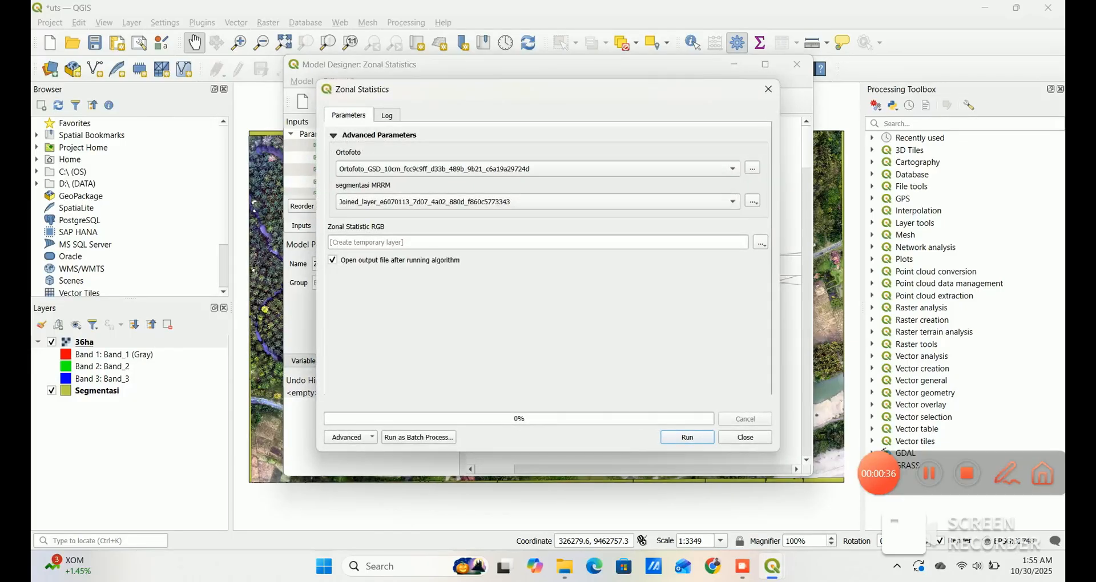
left_click(537, 169)
left_click(537, 154)
left_click(537, 202)
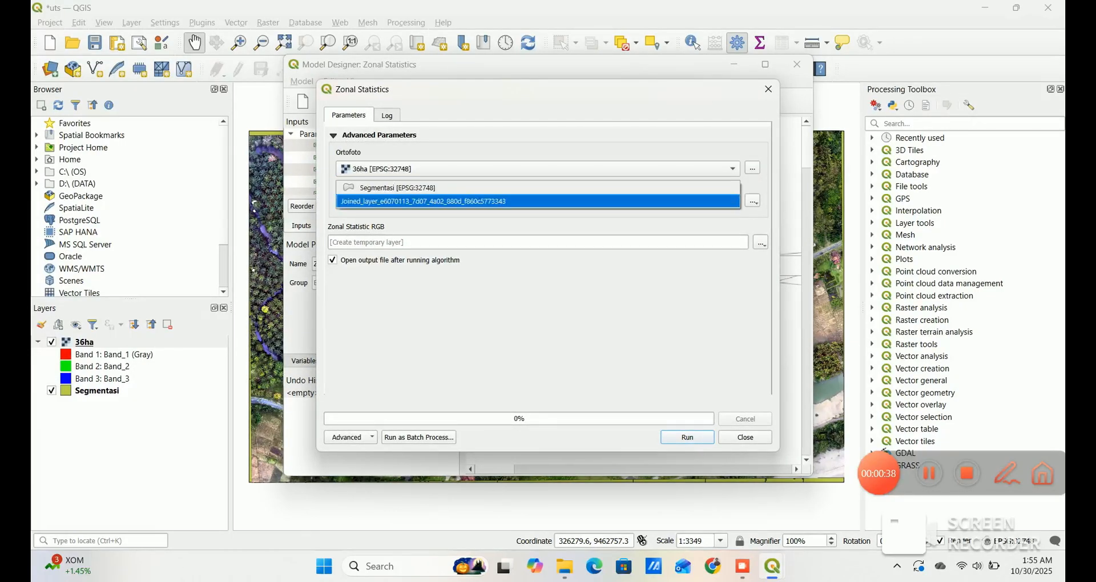
left_click(537, 187)
left_click(687, 437)
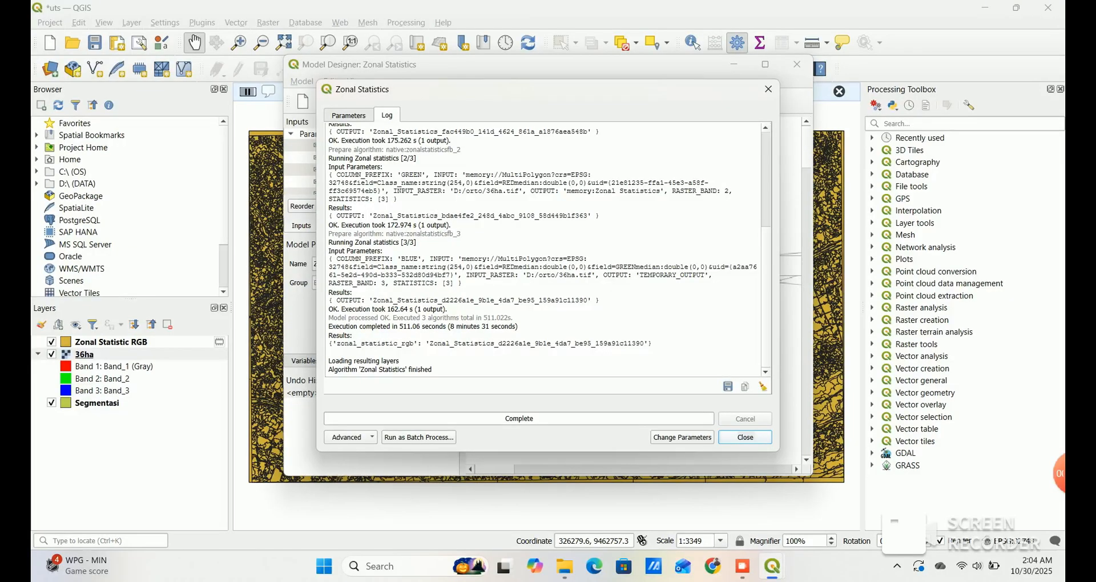
key("Escape")
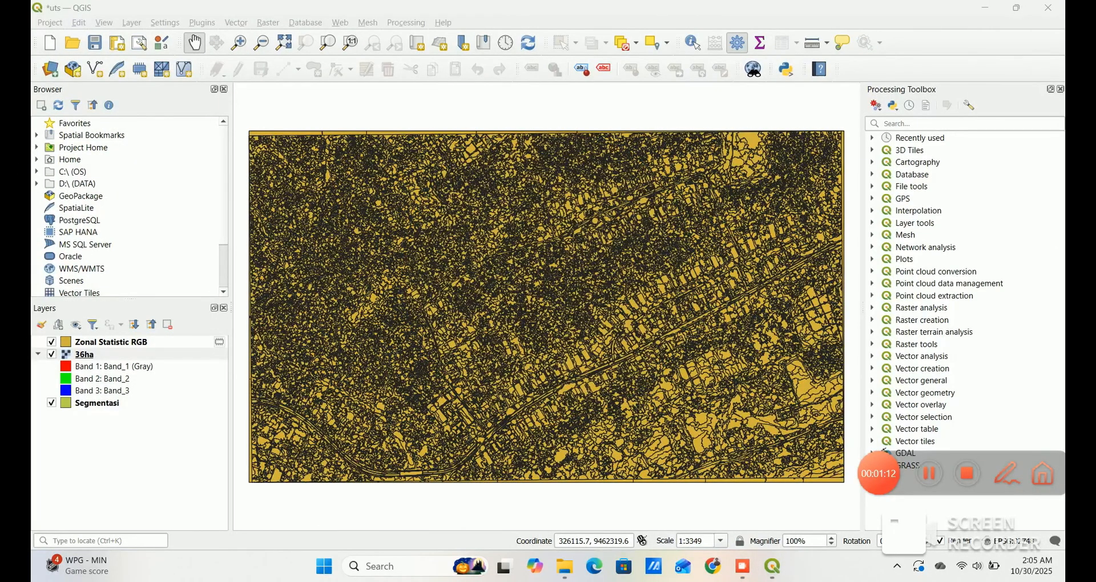
- Open the attribute table of the Zonal Statistic RGB layer to examine its fields
left_click(110, 342)
right_click(186, 344)
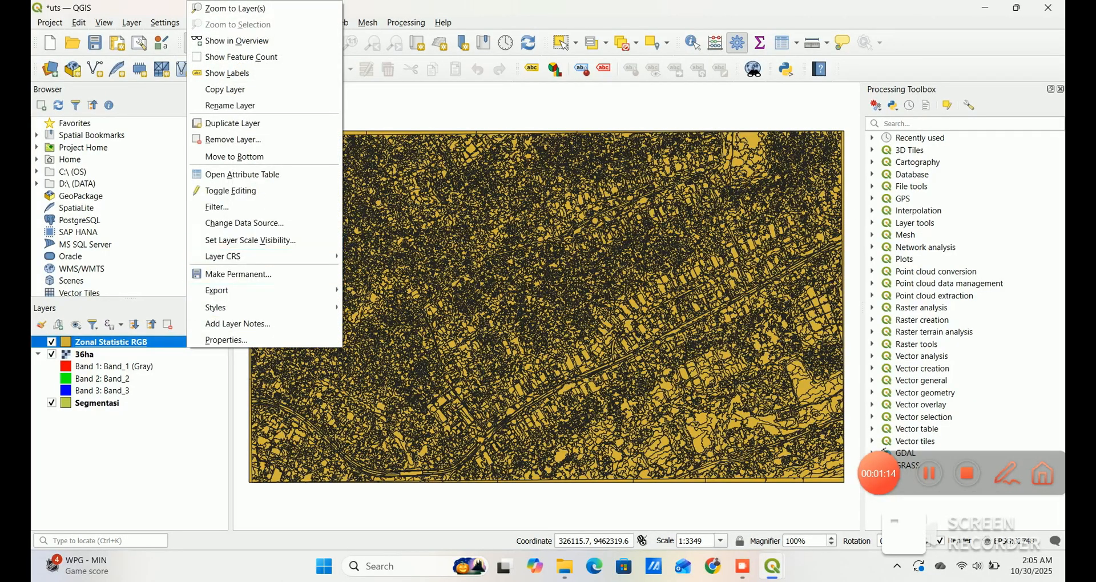
left_click(242, 173)
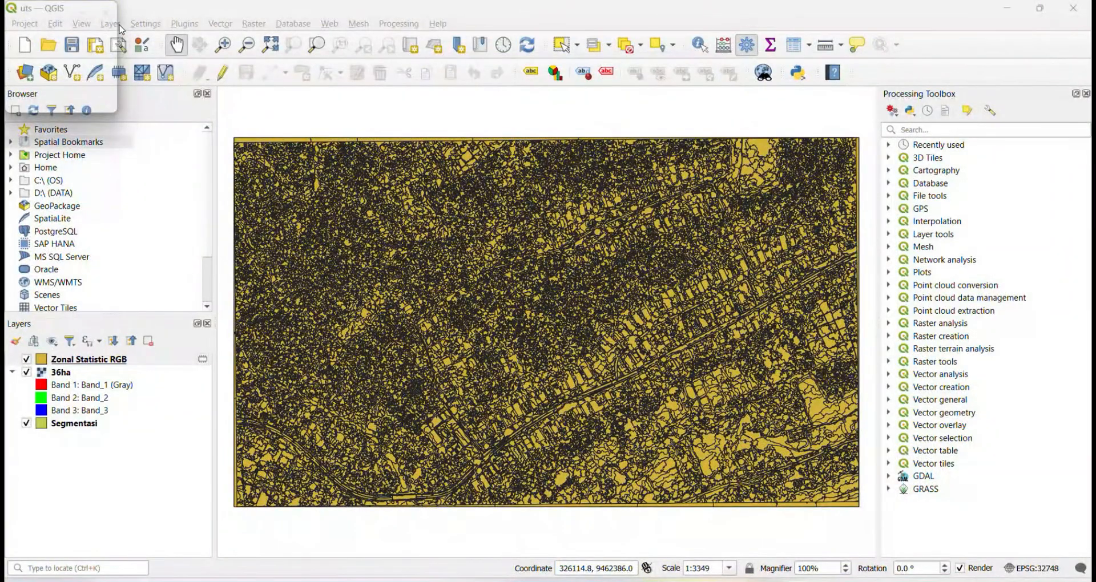
- Start a new shapefile layer and create a folder named titik training in D:\UTS GEOAI\Demo record for saving it
left_click(135, 23)
mouse_move(141, 58)
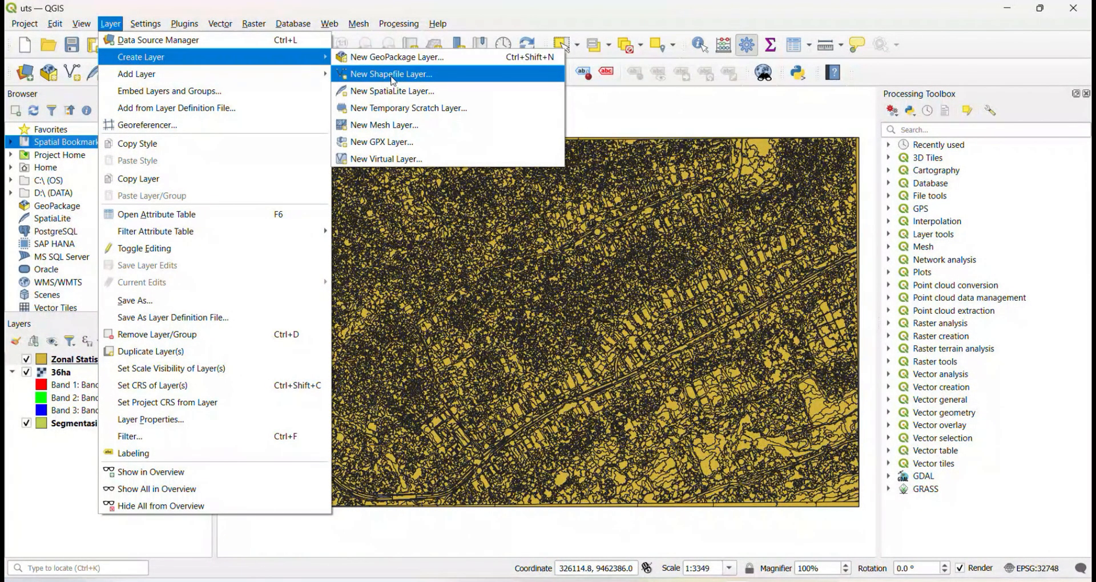
left_click(393, 75)
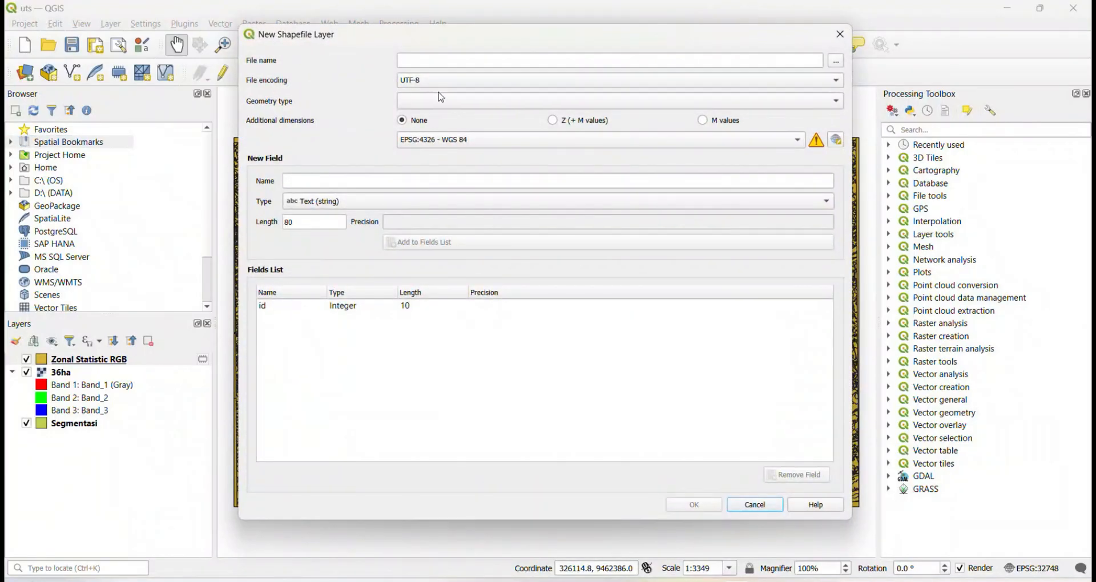
left_click(836, 61)
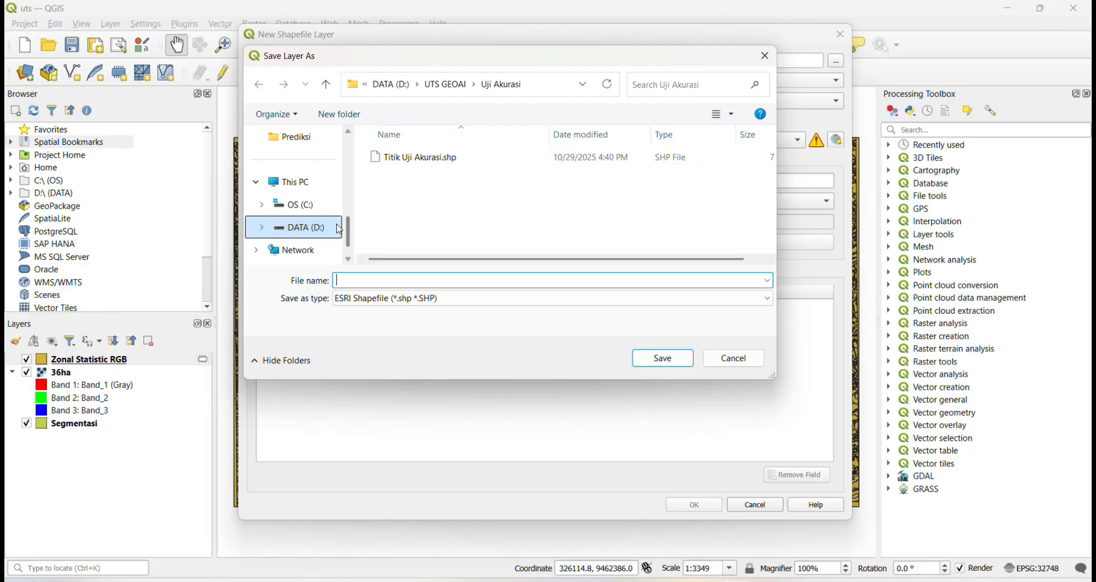
left_click(302, 230)
double_click(440, 185)
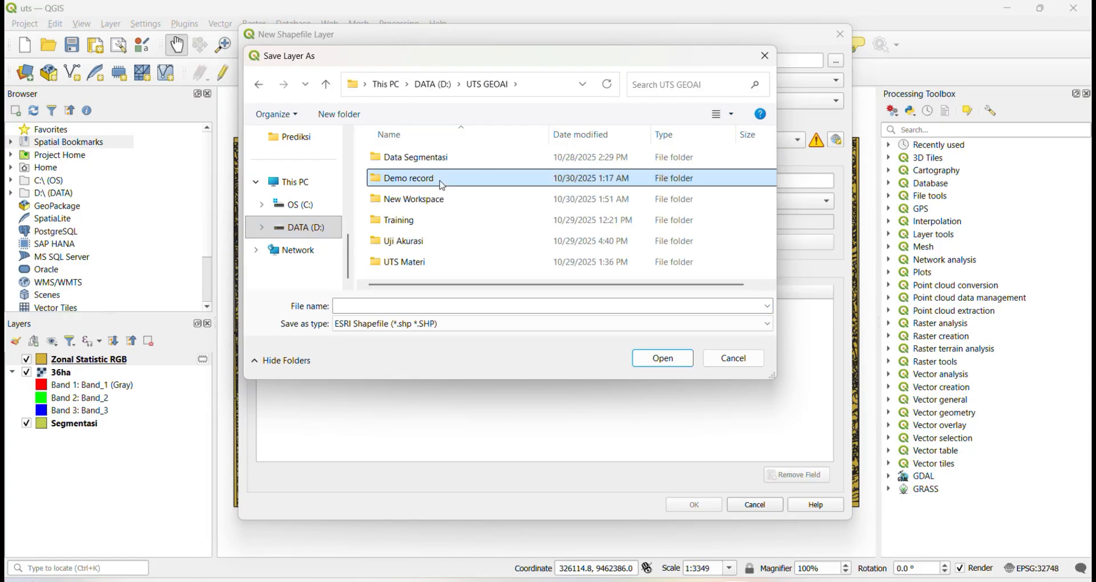
right_click(423, 189)
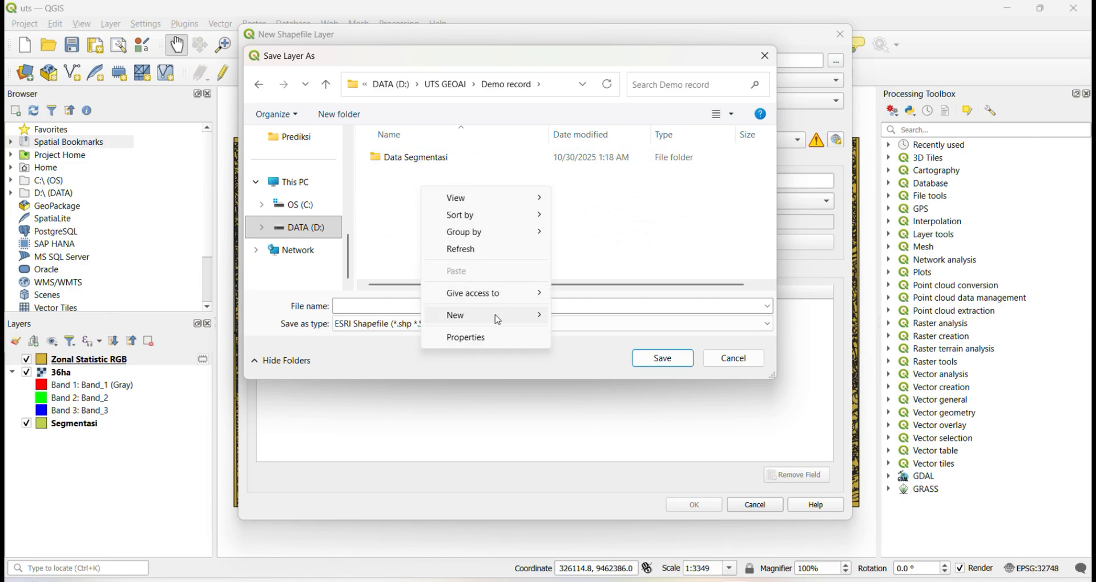
mouse_move(538, 317)
left_click(581, 319)
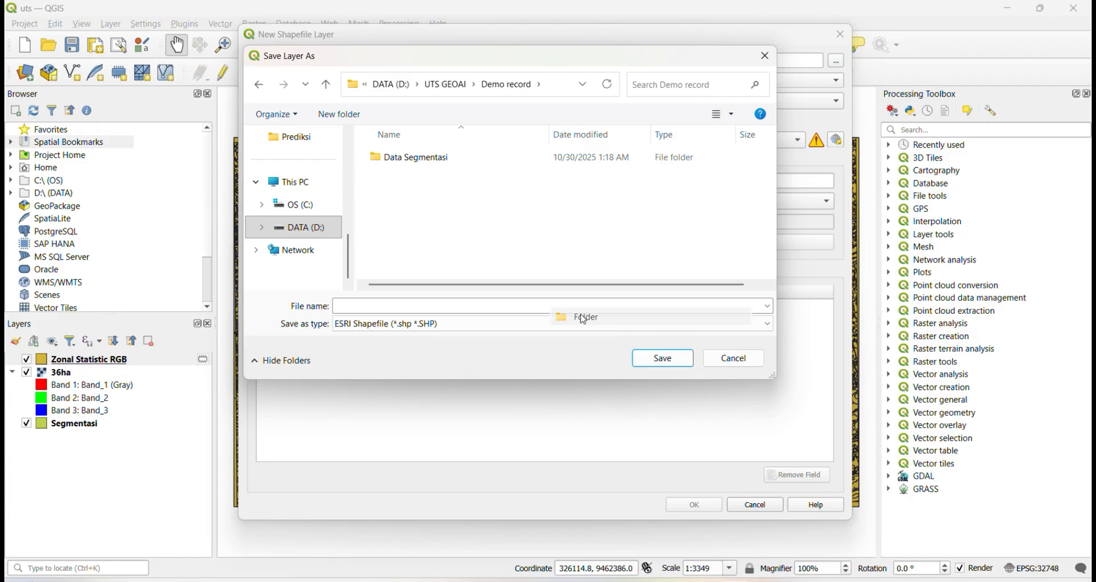
type("t")
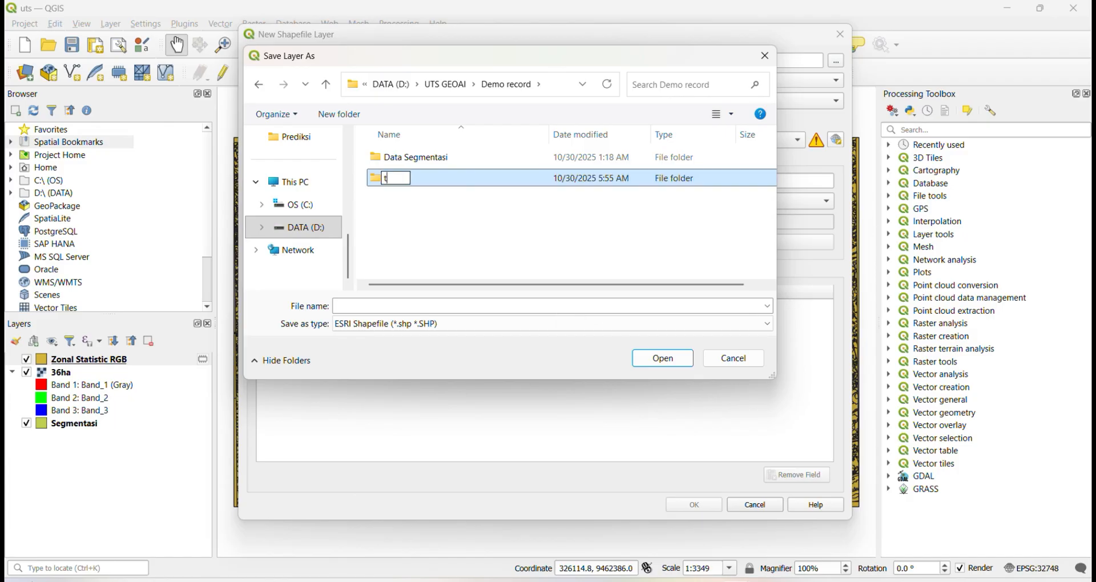
type("itik training")
key("Return")
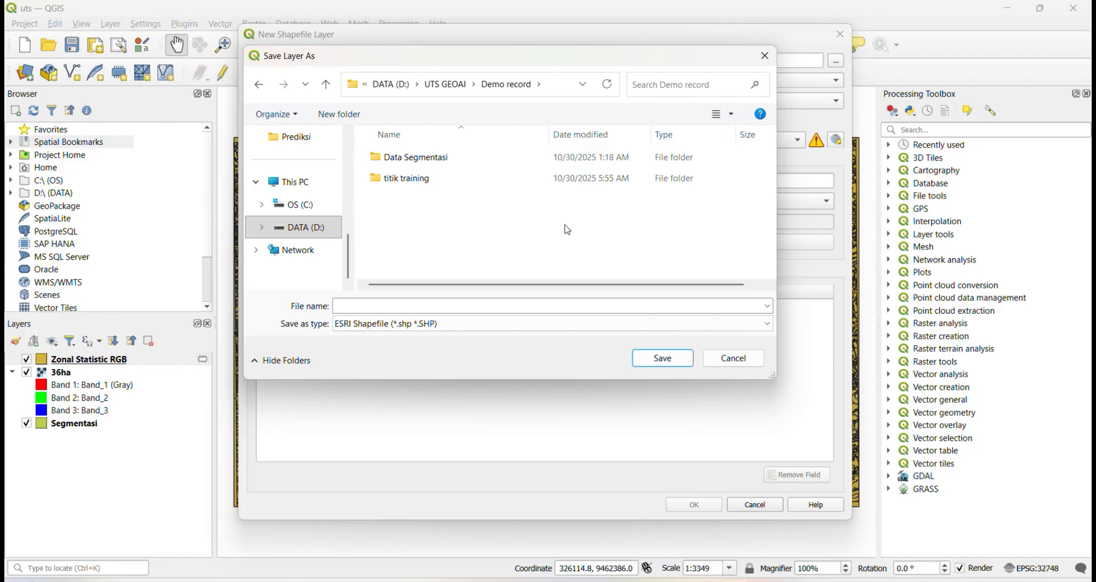
- Set the new shapefile's file name to Titik Training inside the titik training folder
double_click(443, 182)
left_click(371, 308)
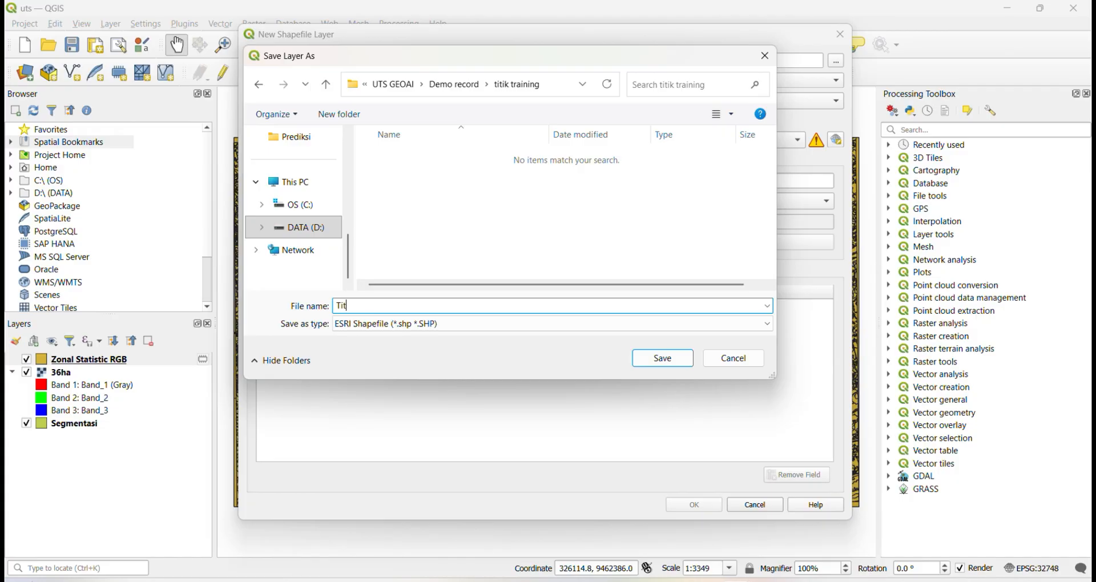
type("Titik Training")
left_click(657, 361)
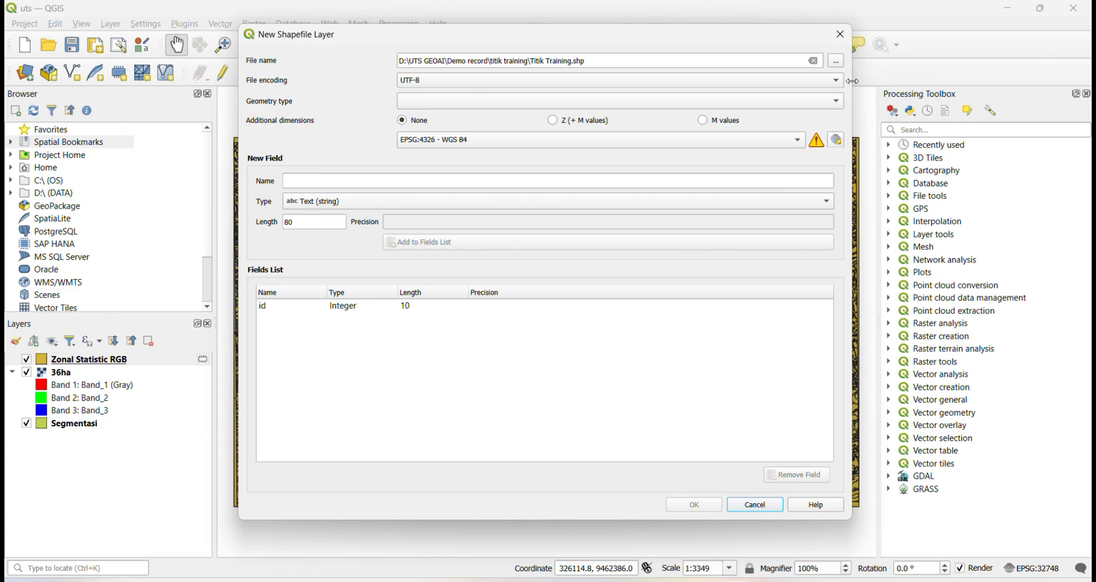
- Create the shapefile with Point geometry and the project CRS EPSG:32748 - WGS 84 / UTM zone 48S
left_click(837, 101)
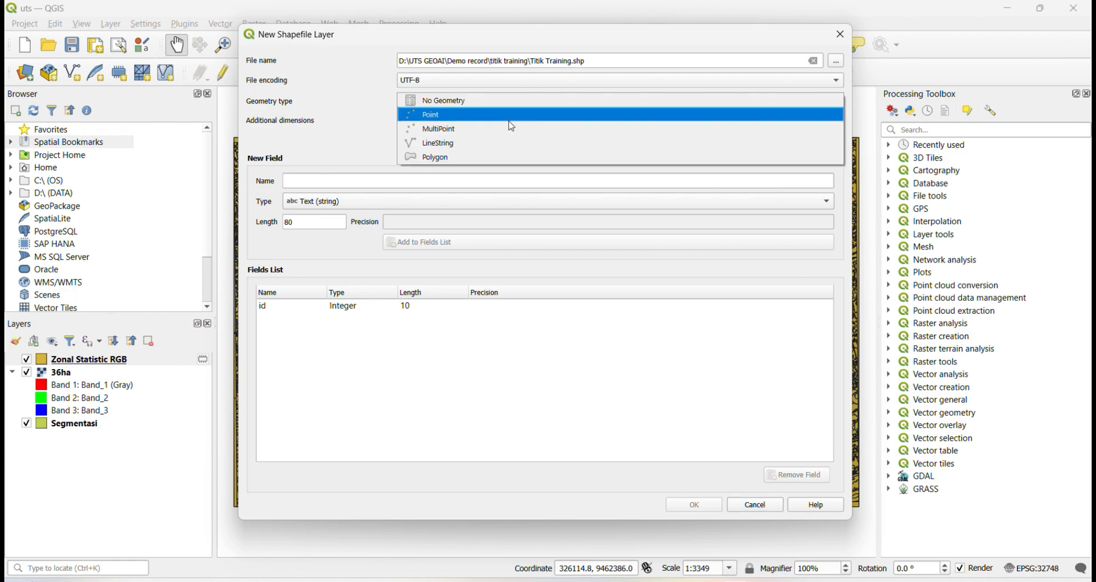
left_click(509, 121)
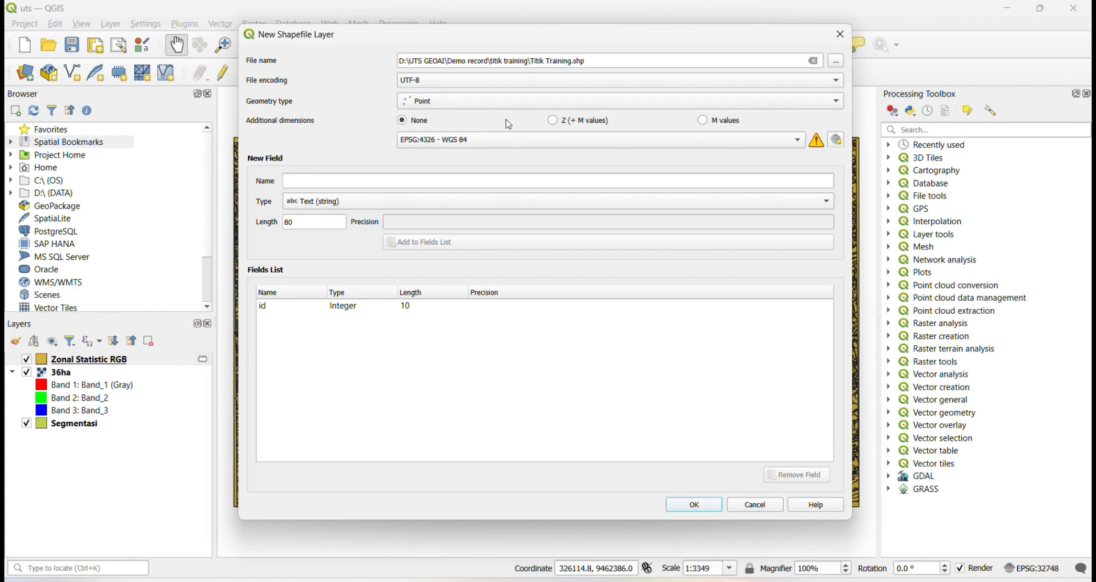
left_click(793, 146)
left_click(736, 149)
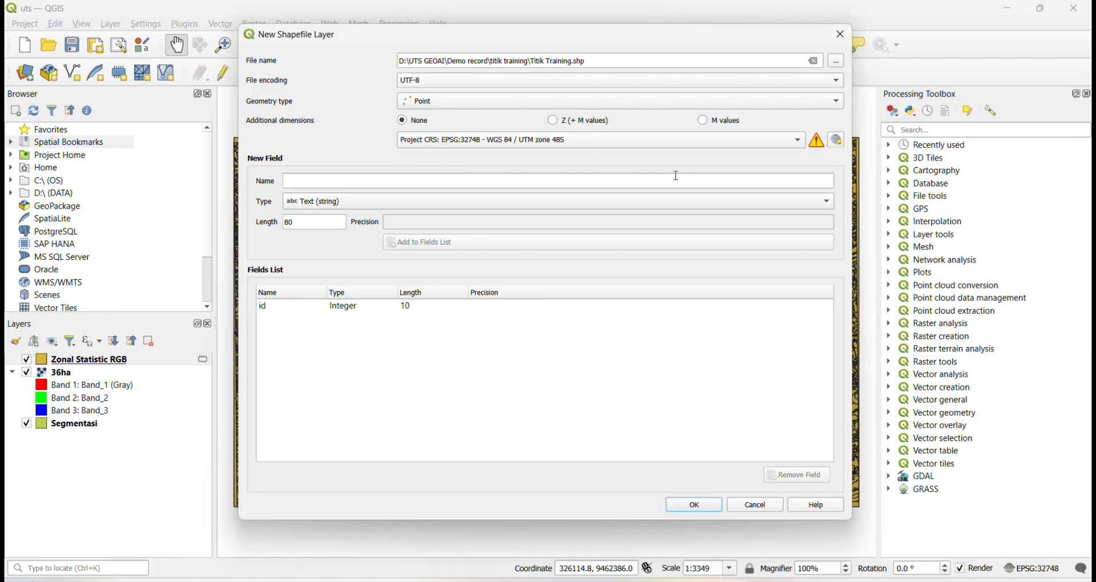
left_click(694, 505)
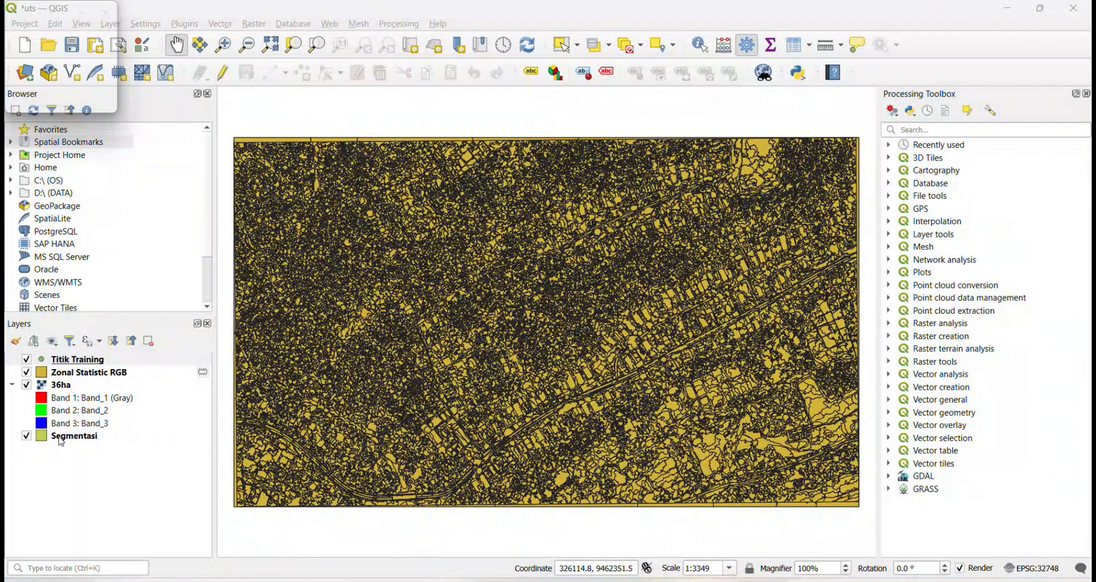
- Change the Zonal Statistic RGB layer's simple fill style to No Brush and apply it
left_click(48, 378)
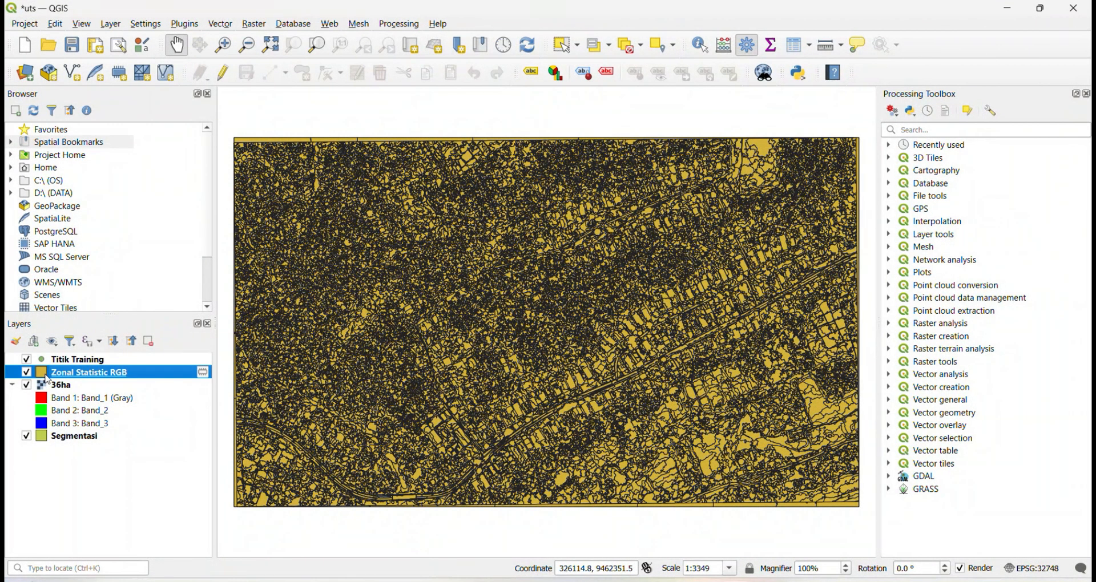
right_click(48, 378)
left_click(106, 372)
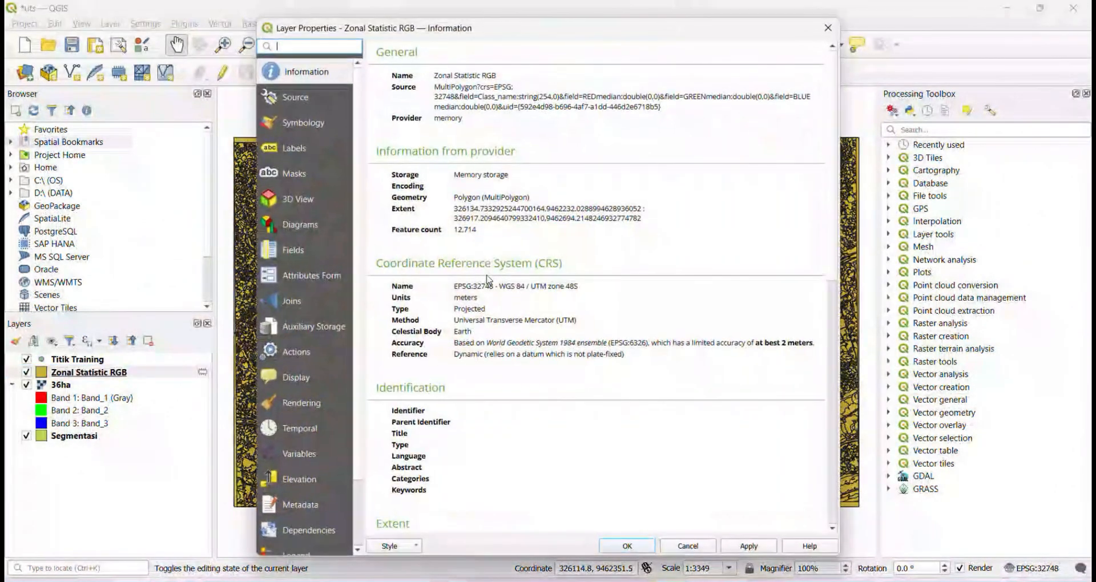
left_click(311, 126)
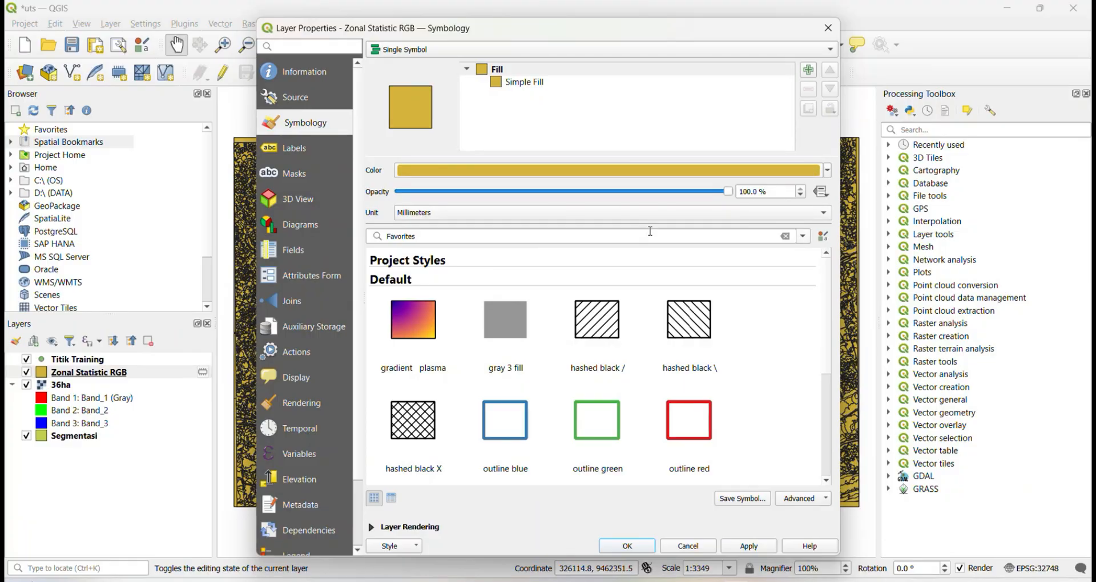
left_click(543, 84)
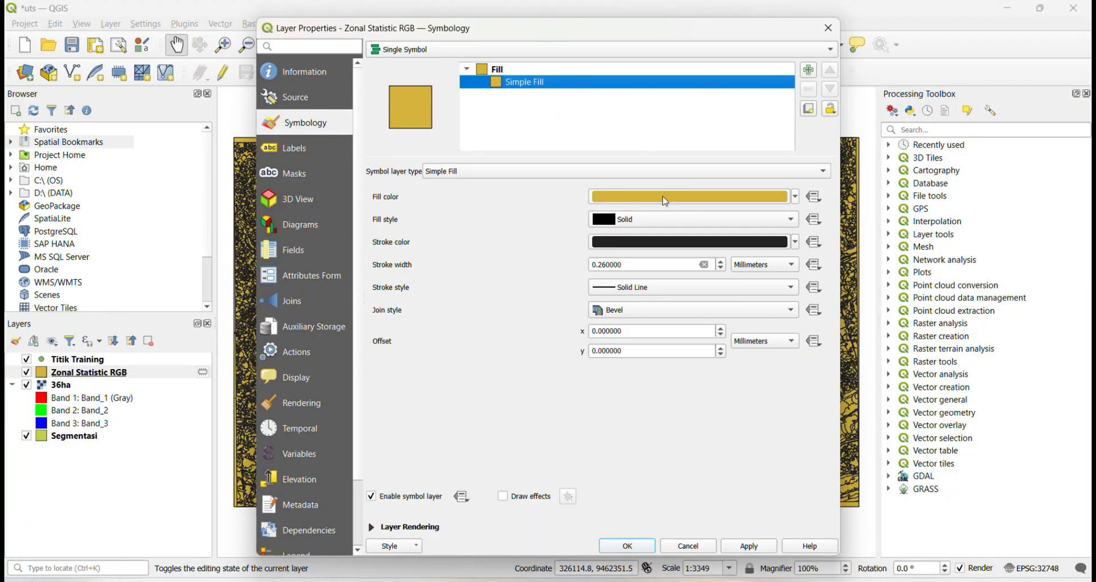
left_click(793, 221)
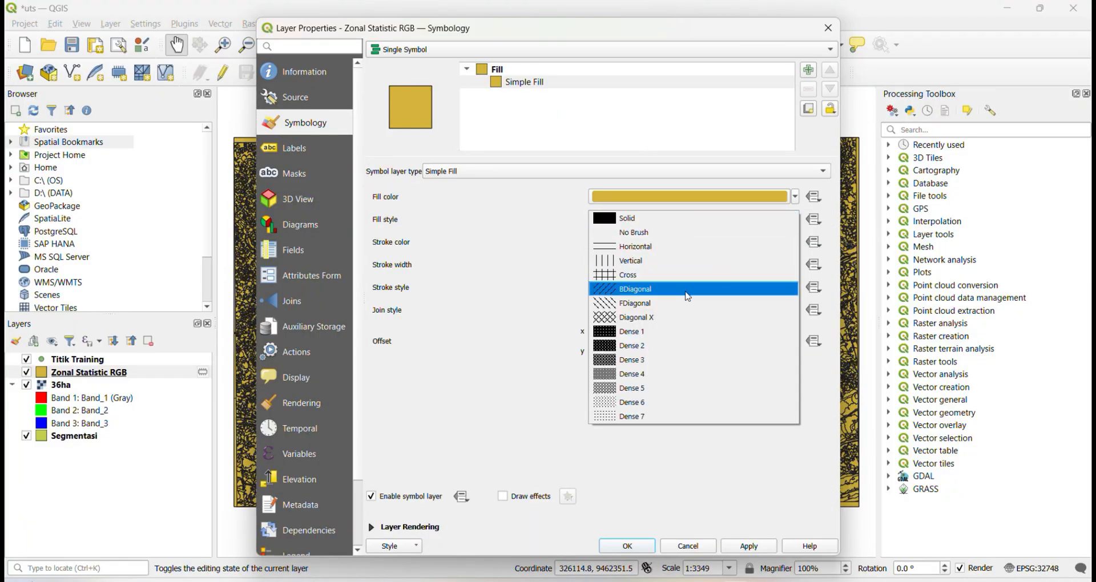
left_click(647, 233)
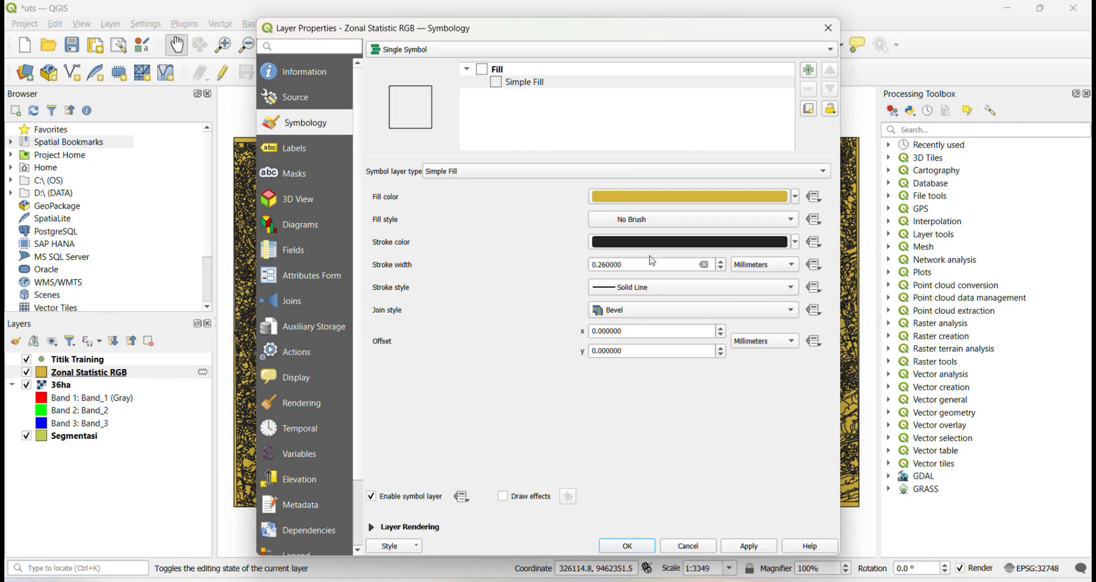
left_click(749, 545)
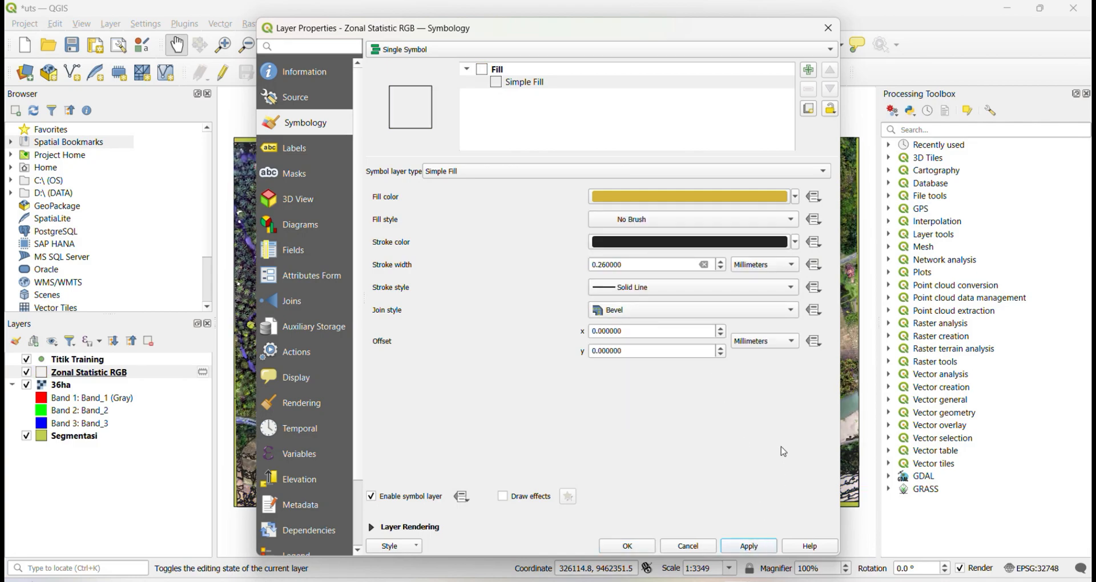
left_click(827, 36)
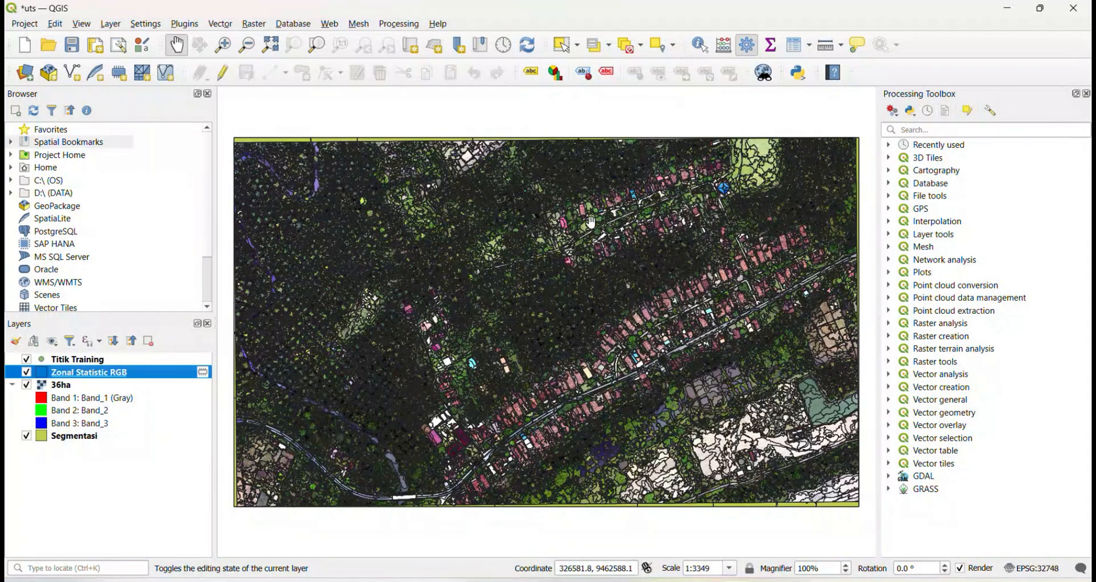
- Enable editing on the Titik Training layer and open its attribute table
left_click(52, 361)
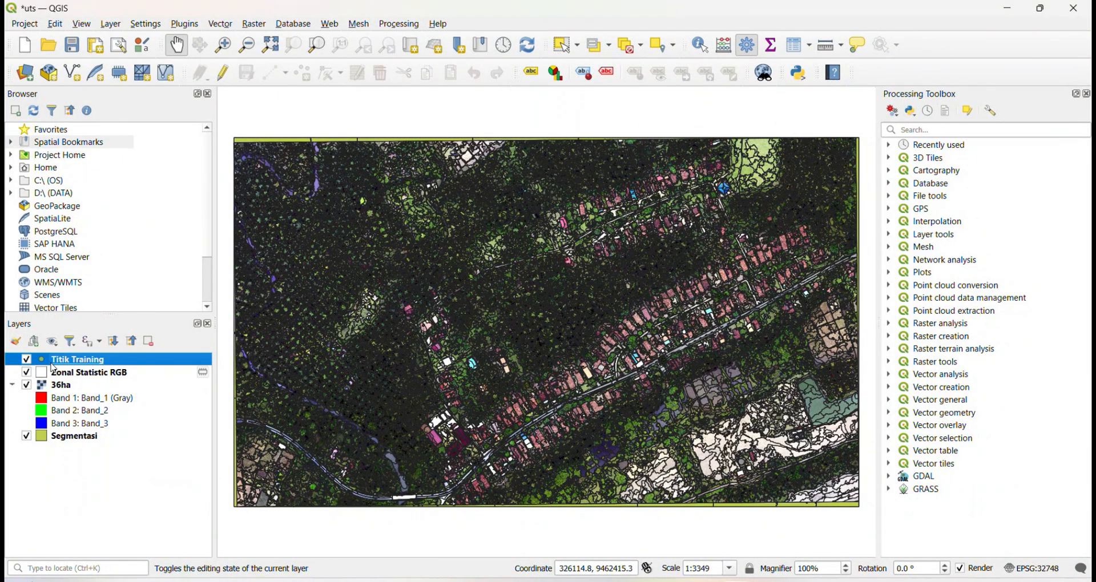
left_click(223, 85)
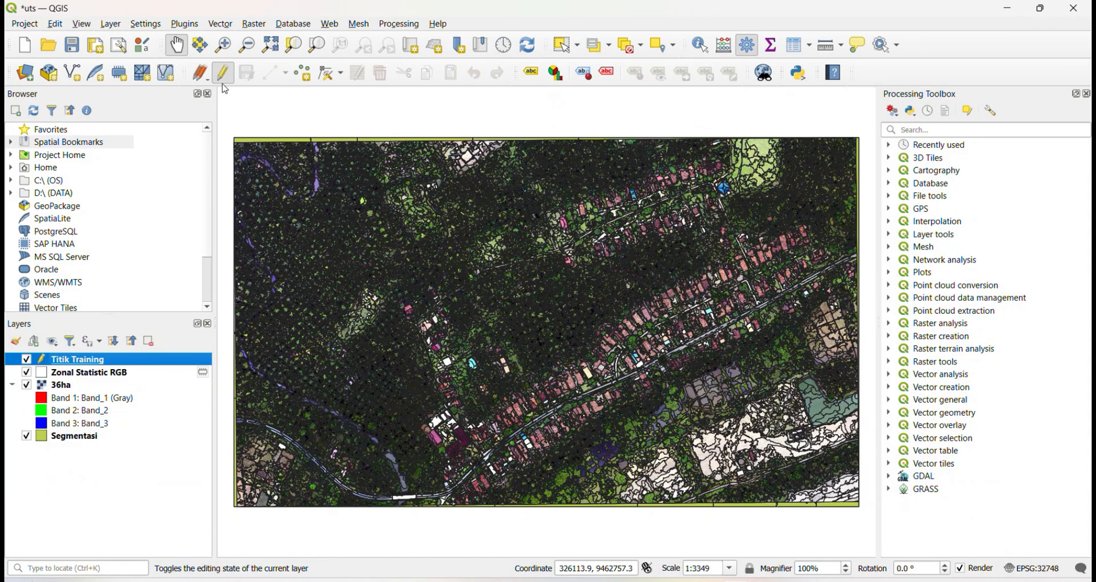
right_click(145, 366)
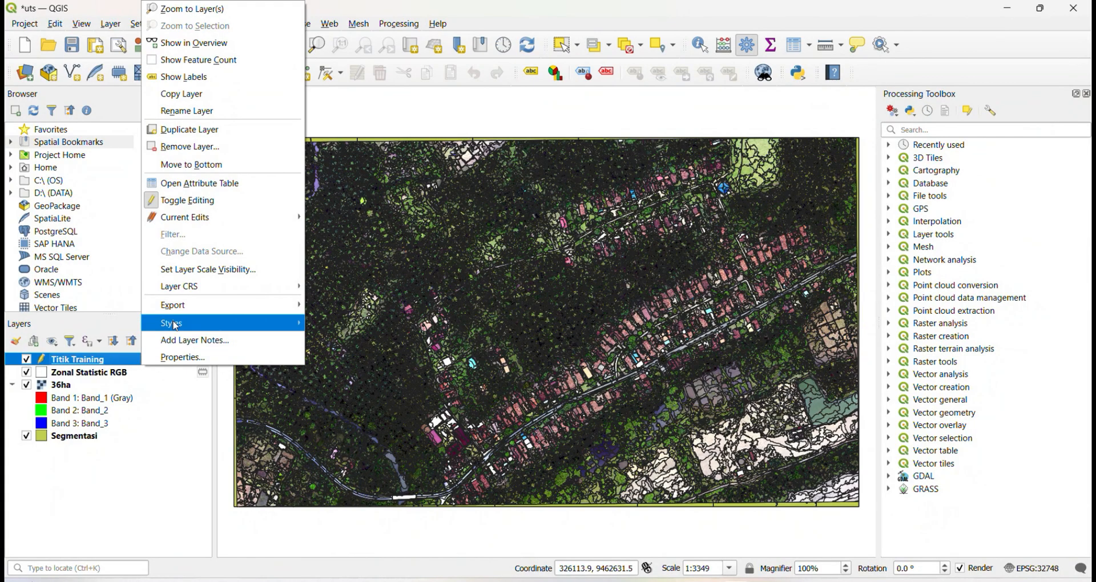
left_click(185, 183)
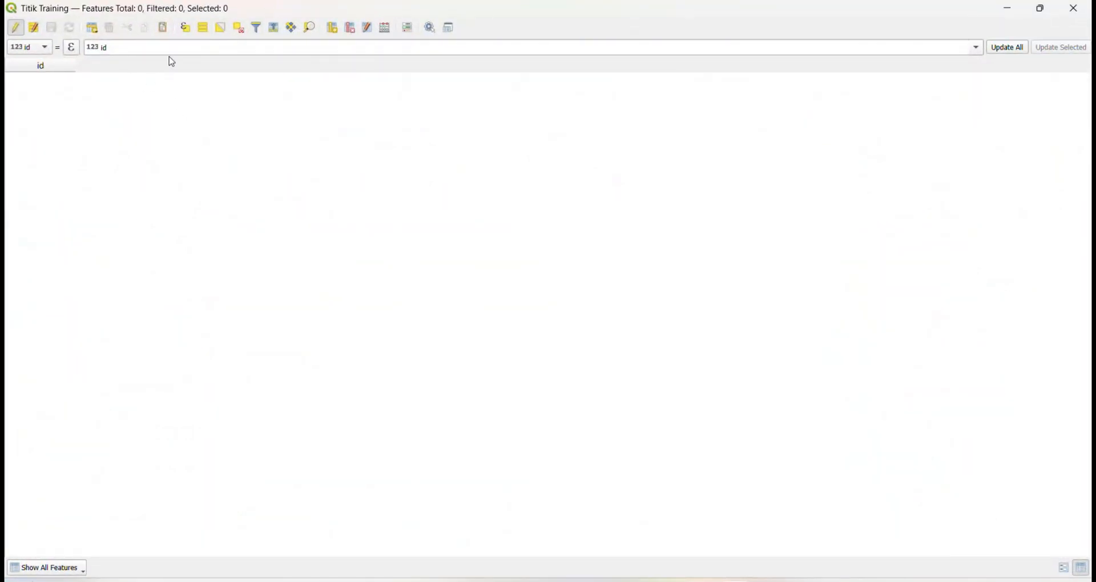
- Add a Text (string) field named Kelas with length 20 to Titik Training and close the attribute table
left_click(333, 28)
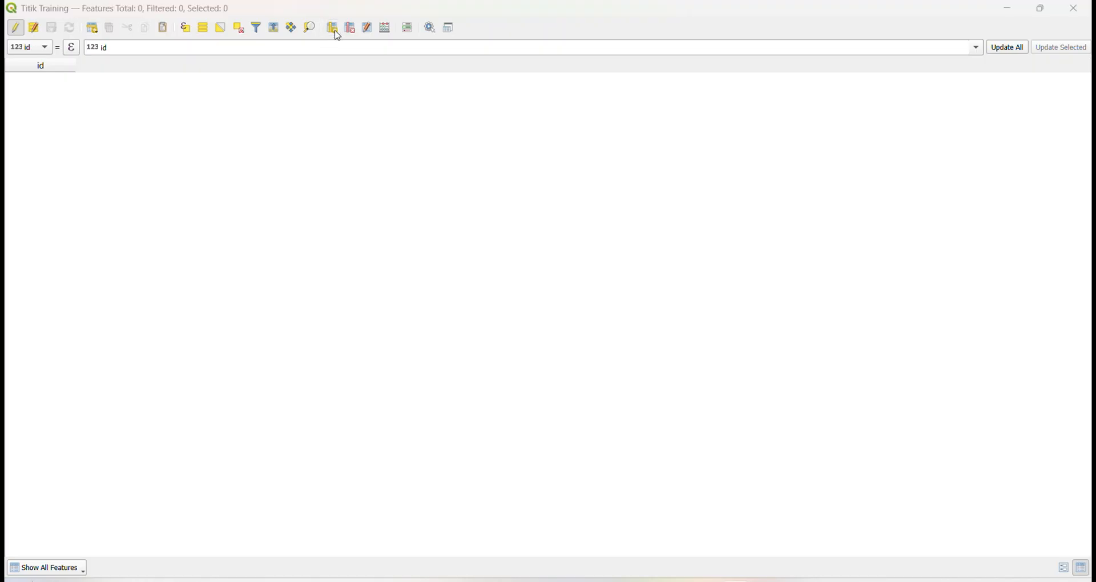
left_click(684, 558)
left_click(543, 217)
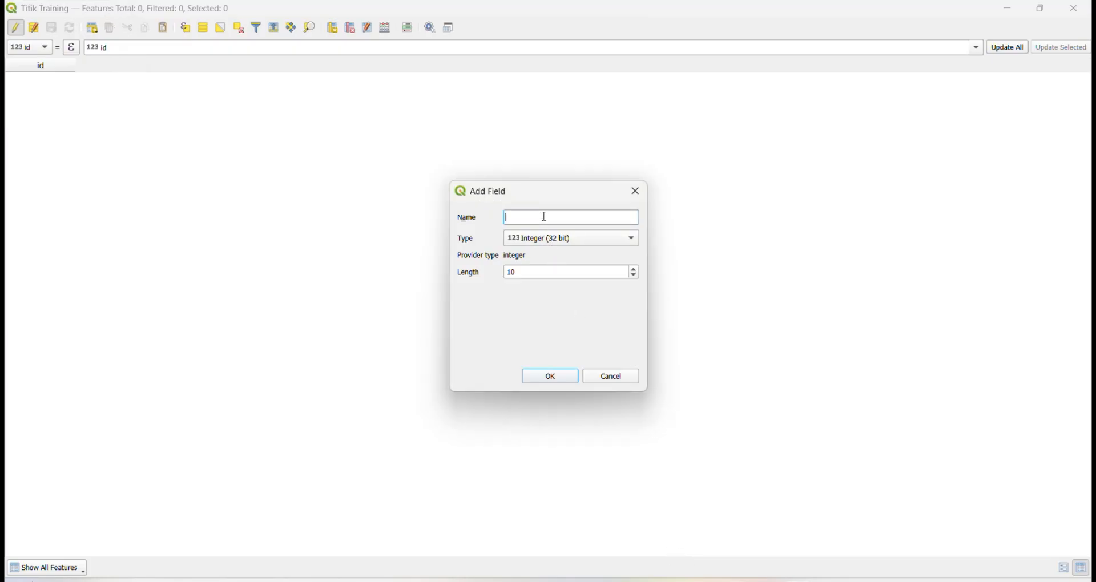
type("Kelaa")
key("BackSpace")
type("s")
left_click(554, 238)
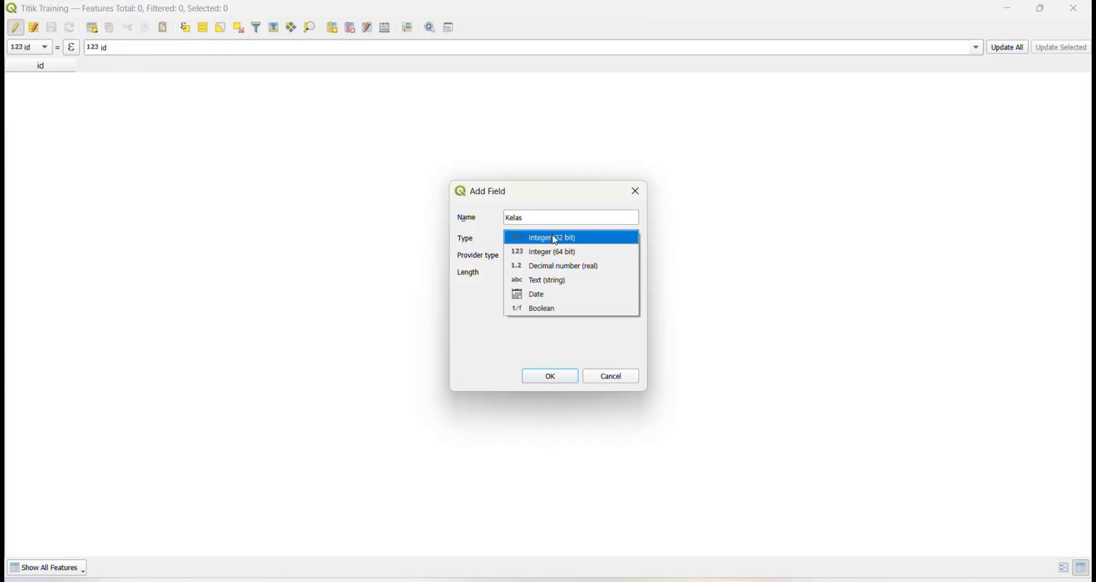
left_click(557, 284)
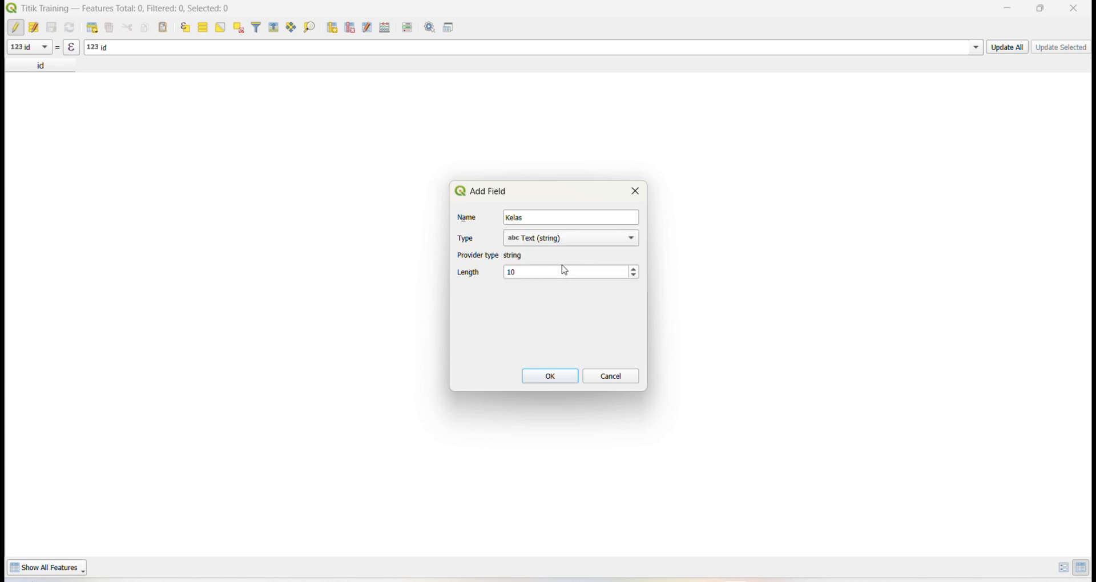
left_click(565, 272)
left_click(560, 268)
left_click(559, 376)
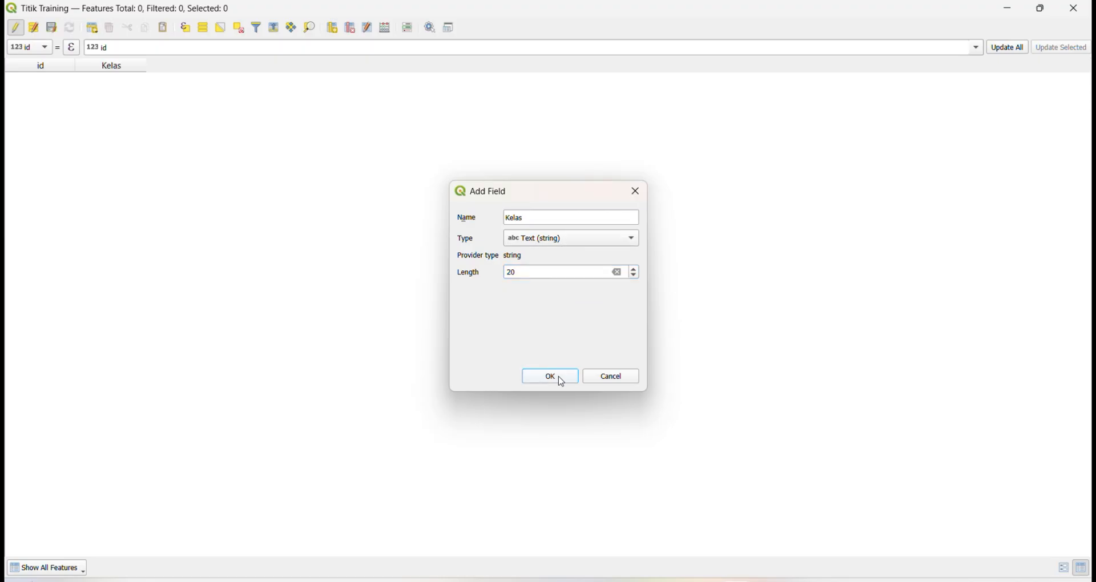
left_click(1075, 9)
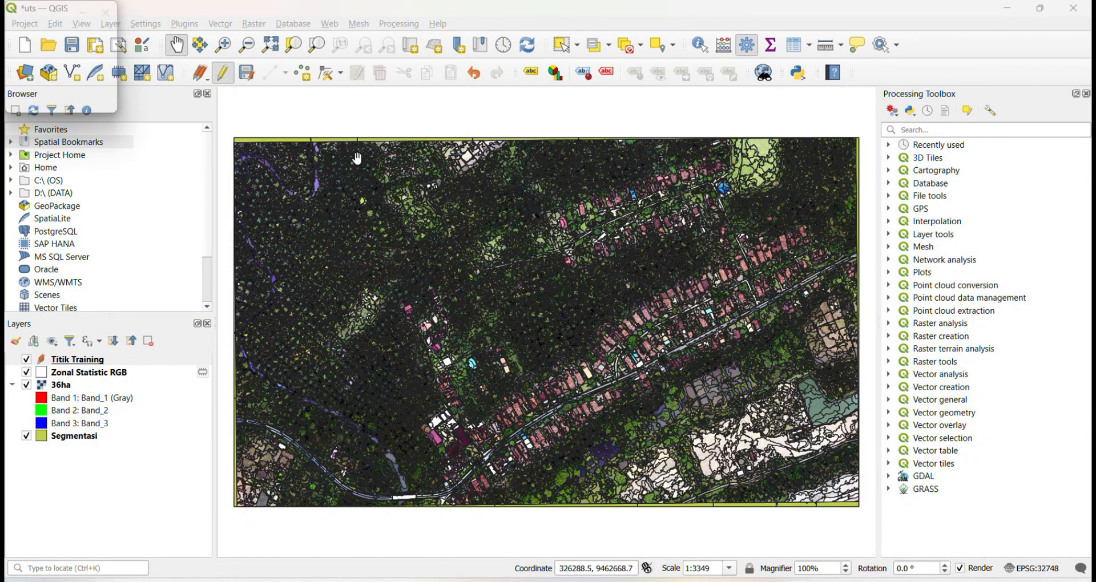
- Add a training point on the pink-roofed building and set its Kelas to Bangunan
left_click(301, 76)
left_click_drag(578, 230, 483, 304)
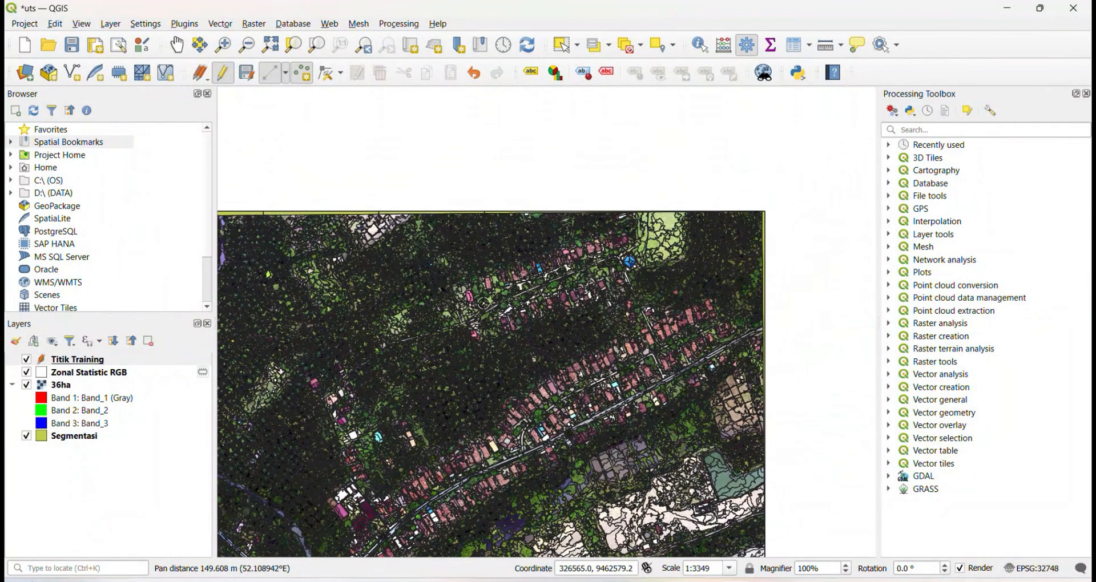
scroll(483, 304, "up", 3)
left_click_drag(316, 247, 414, 293)
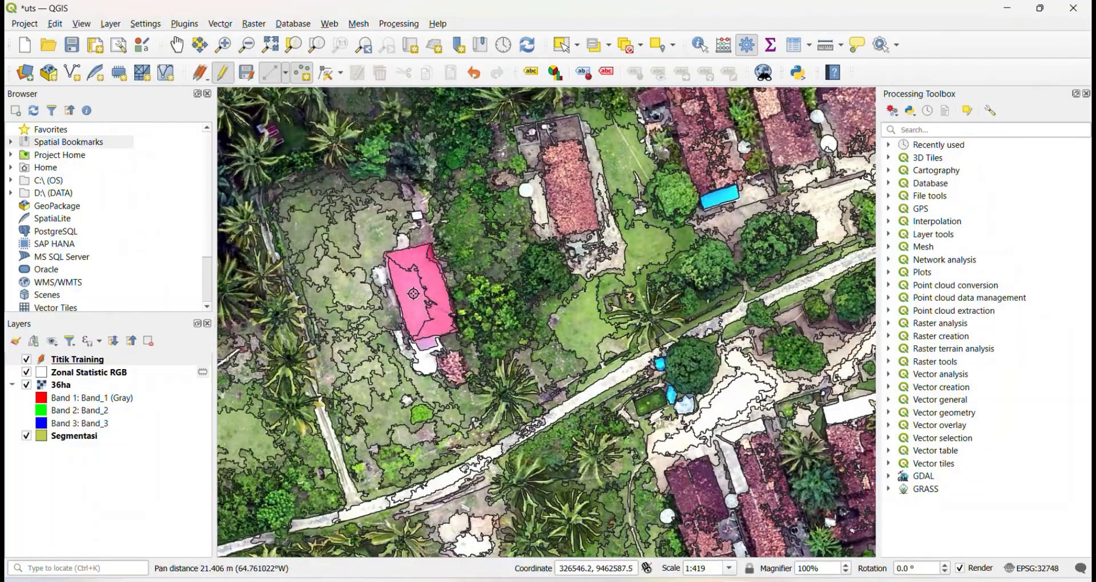
left_click(414, 294)
left_click(530, 283)
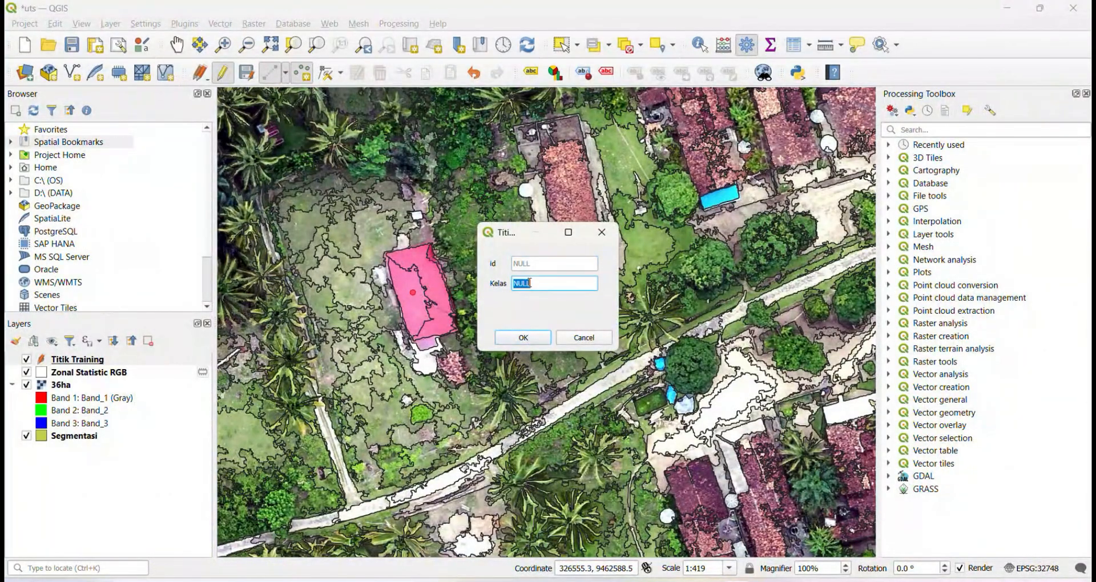
key("BackSpace")
left_click(523, 338)
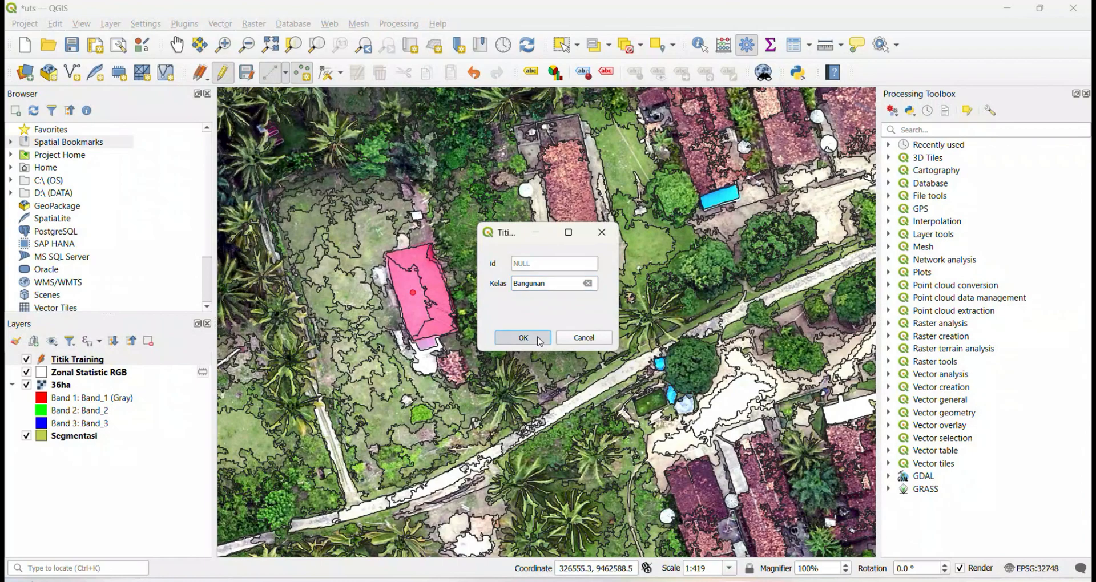
- Add two more training points on nearby red-tiled roofs, each with Kelas set to Bangunan
left_click_drag(589, 310, 463, 433)
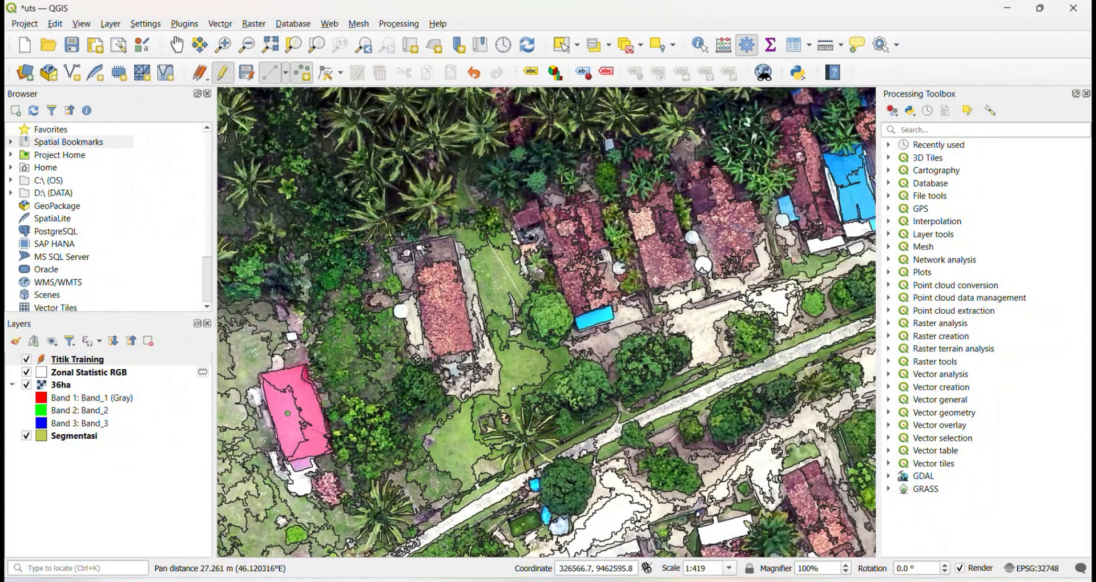
left_click(444, 307)
left_click(540, 283)
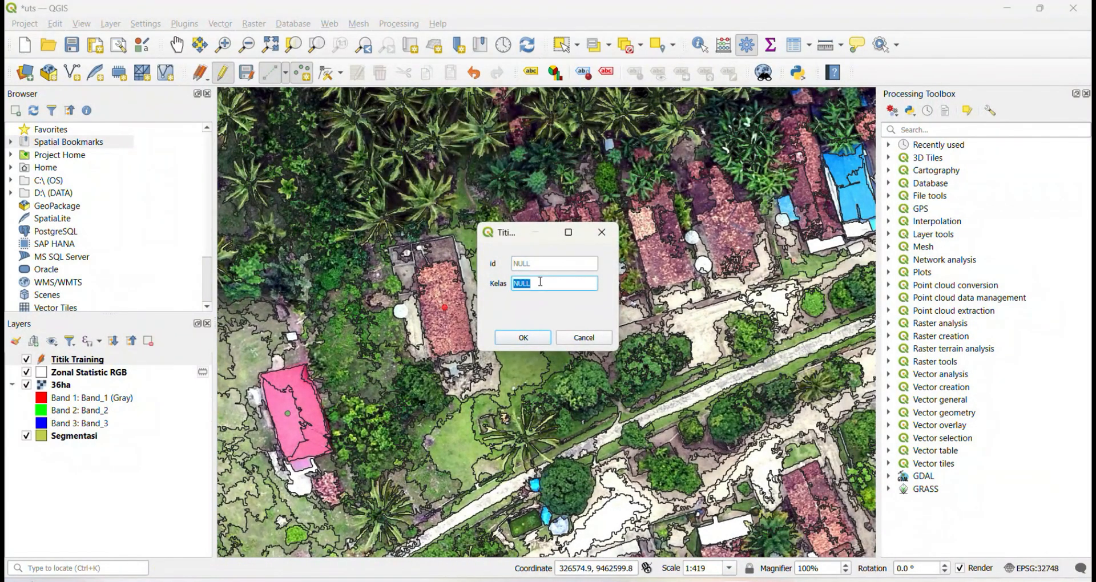
key("BackSpace")
type("Bangunan")
left_click(538, 338)
left_click(654, 260)
type("Bangunan")
left_click(534, 338)
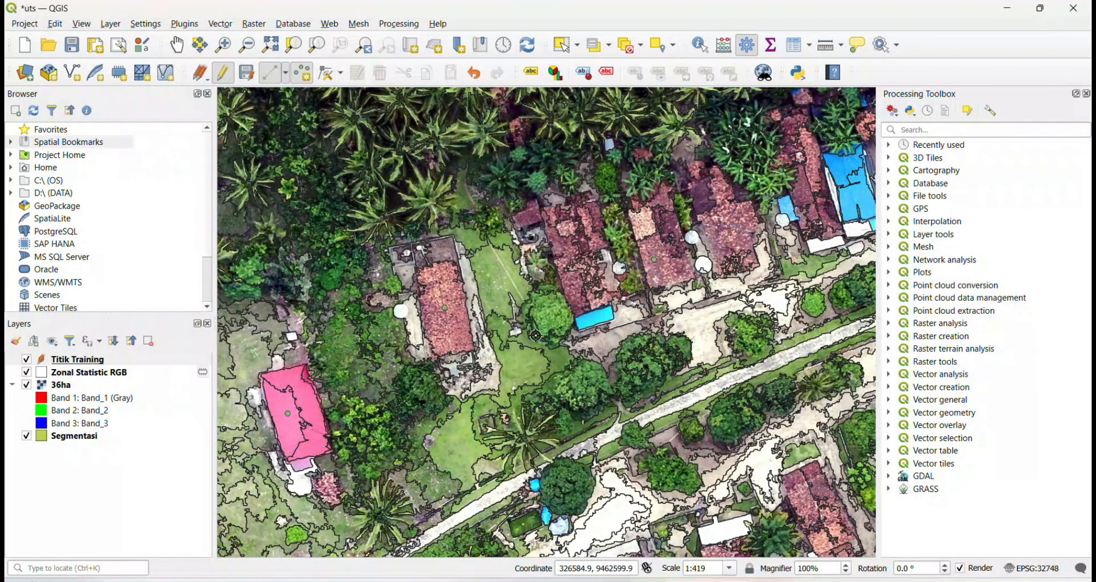
- Add training points on tree canopies beside the village road, each with Kelas set to Vegetasi
left_click_drag(576, 332, 474, 308)
left_click_drag(506, 374, 503, 303)
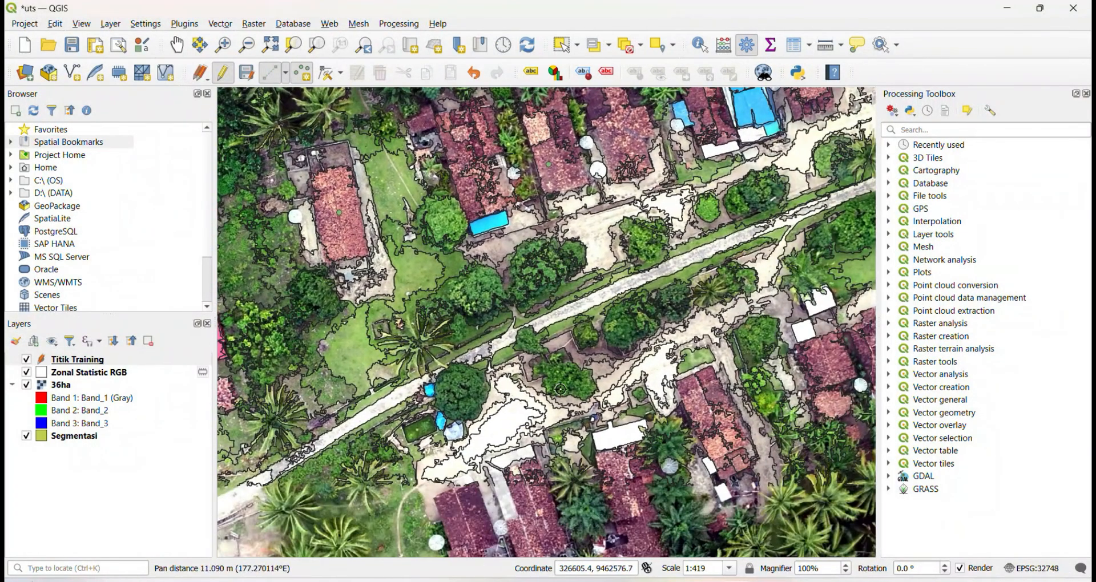
left_click(478, 291)
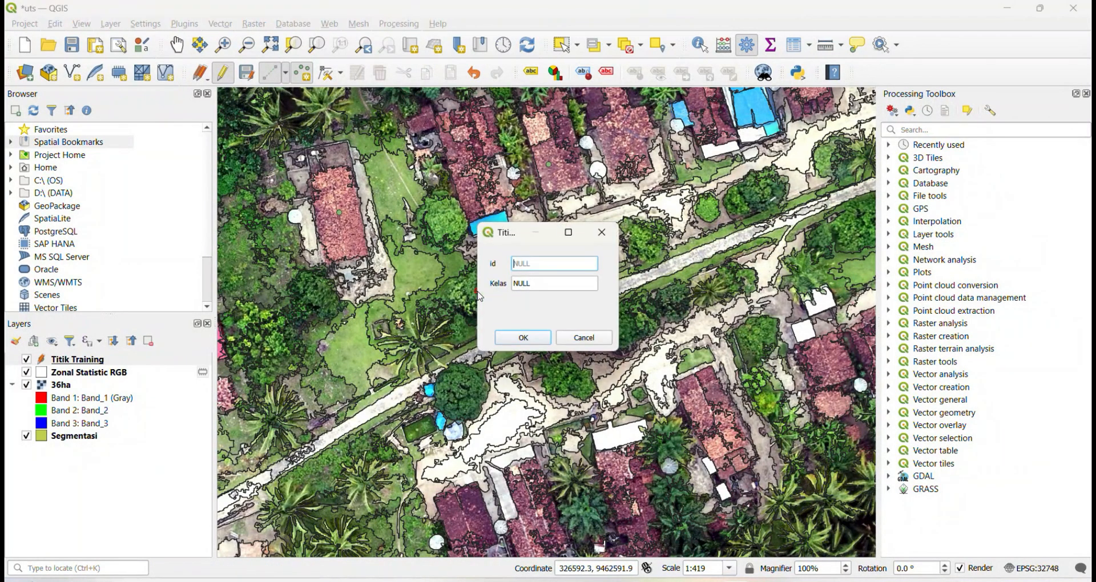
left_click(542, 288)
key("BackSpace")
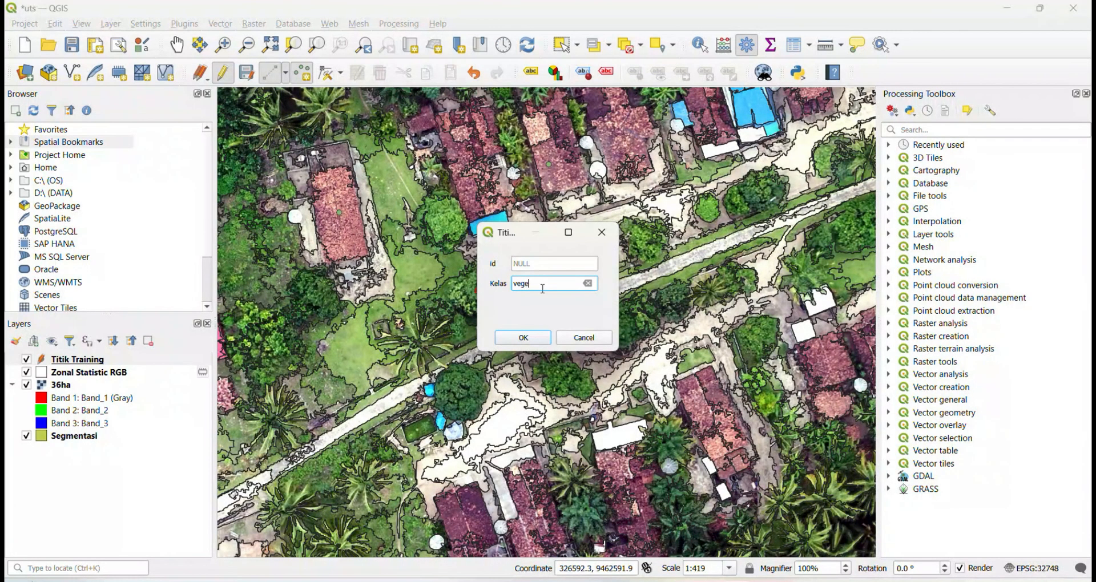
type("Vegetasi")
key("Return")
left_click(530, 285)
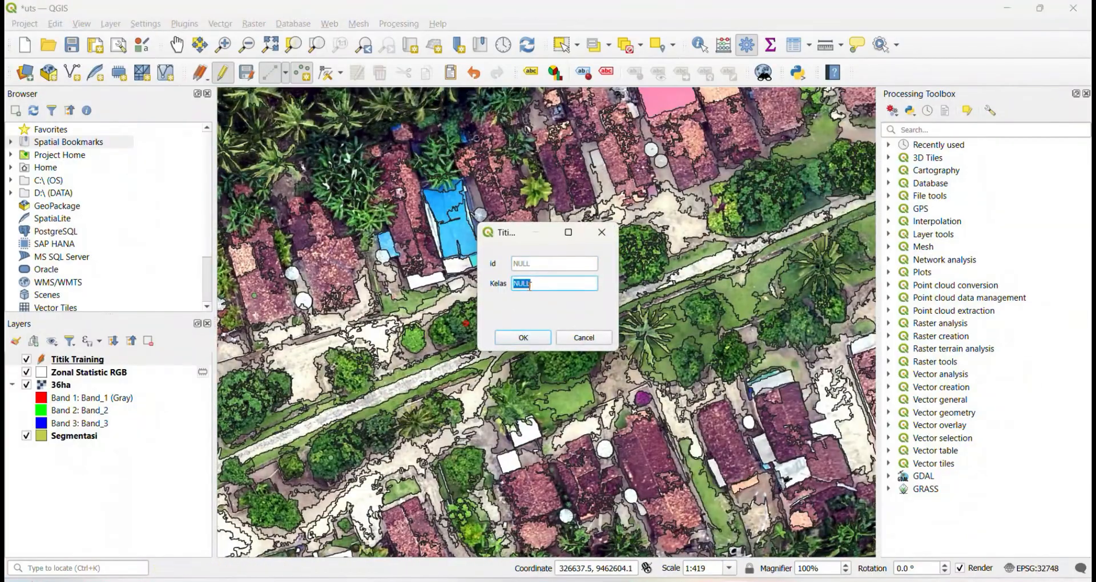
key("Return")
- Add a training point on the pale village road and set its Kelas to Jalan
left_click_drag(529, 285, 429, 278)
left_click_drag(727, 246, 555, 280)
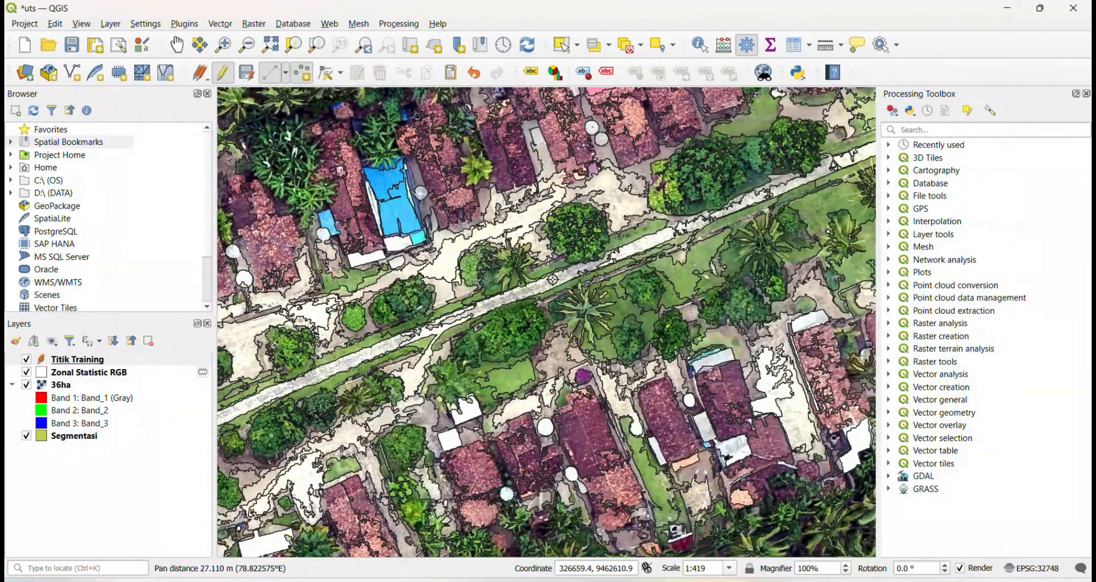
left_click(552, 279)
left_click(533, 288)
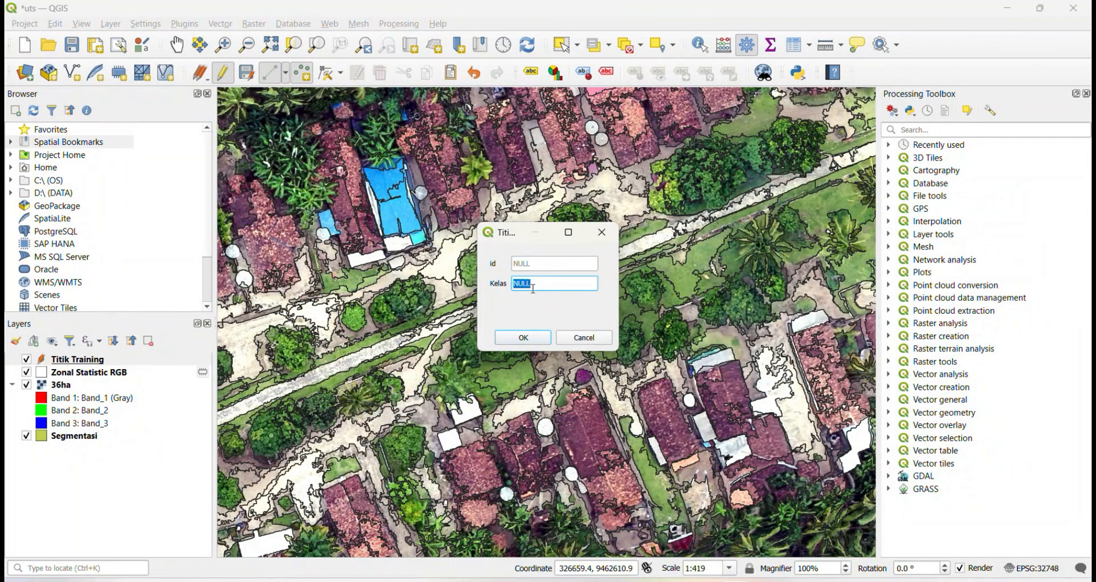
key("BackSpace")
key("Return")
- Add a second Jalan training point farther east along the pale village road
left_click_drag(865, 137, 550, 278)
left_click(575, 272)
left_click(544, 281)
type("Jalan")
double_click(544, 283)
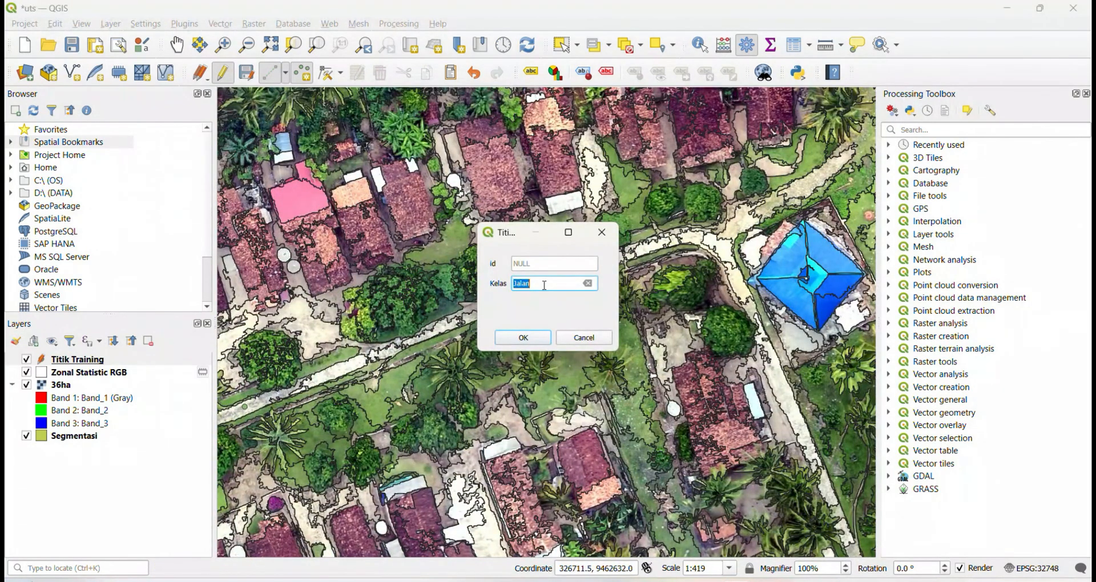
key("Return")
left_click_drag(783, 390, 619, 223)
left_click(665, 331)
left_click(532, 285)
left_click(591, 339)
- Add a third Jalan training point in the area of the grey asphalt road
left_click_drag(639, 362, 597, 286)
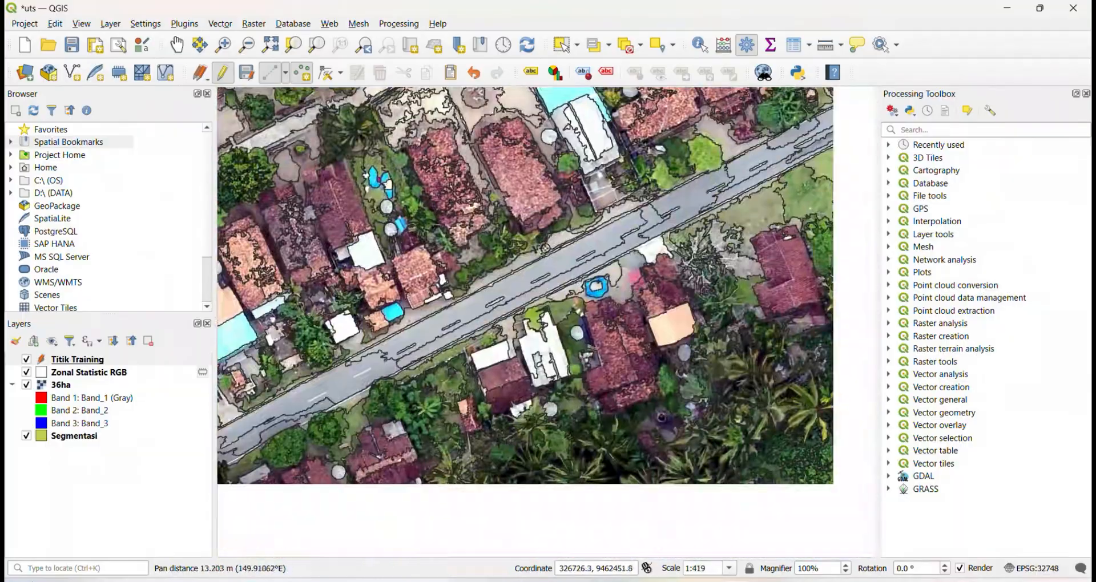
left_click(597, 286)
left_click(549, 283)
key("BackSpace")
type("Jalan")
left_click(532, 339)
- Add a training point on the large dark pond and set its Kelas to Badan Air
left_click_drag(583, 382, 488, 302)
left_click_drag(502, 356, 557, 197)
left_click_drag(406, 313, 490, 286)
scroll(491, 286, "down", 1)
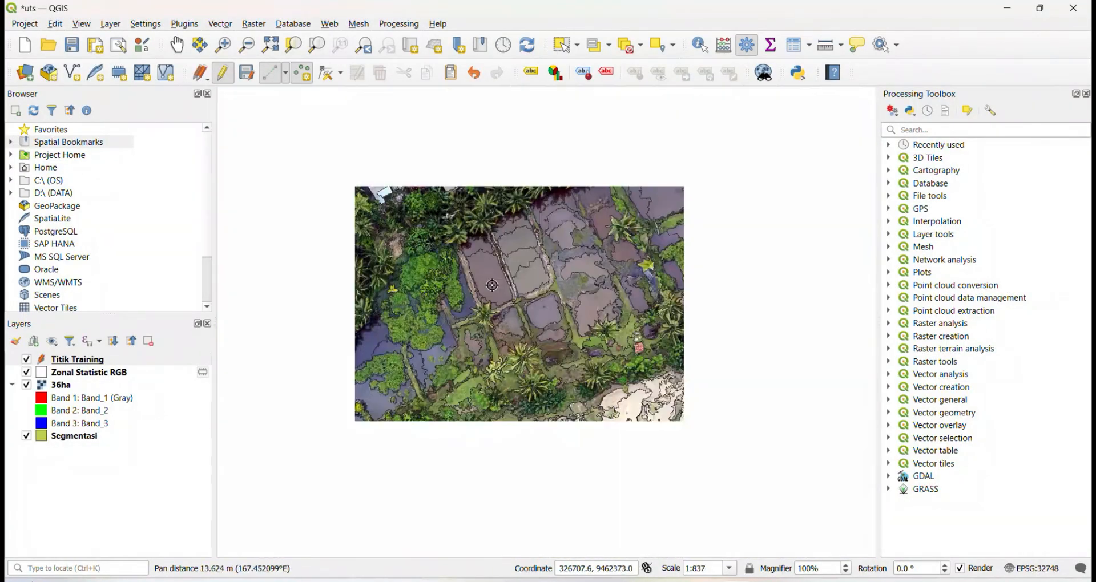
left_click_drag(411, 353, 548, 278)
left_click_drag(433, 348, 550, 305)
scroll(550, 306, "up", 1)
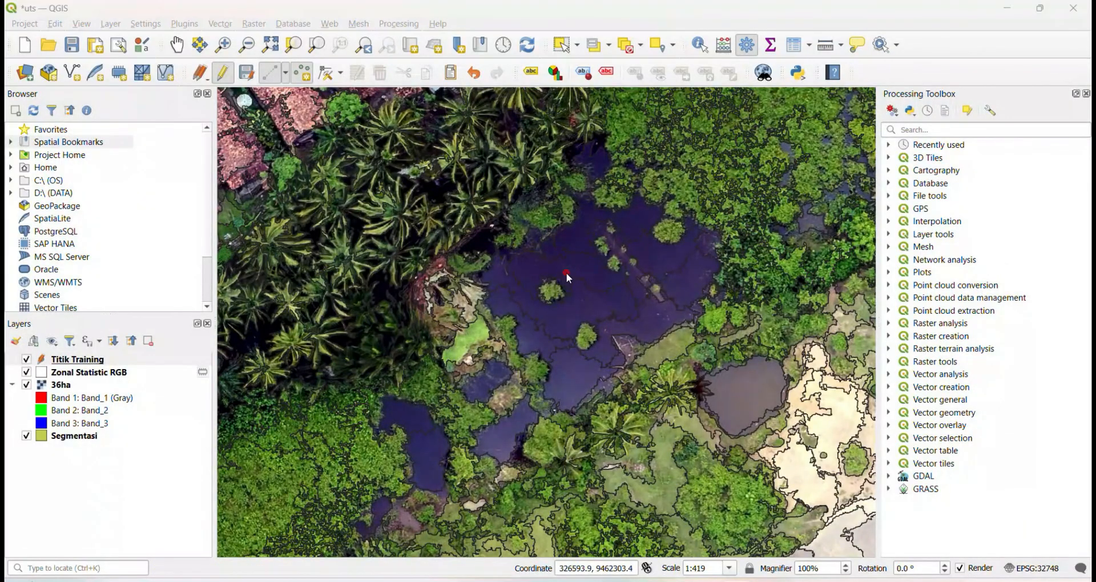
left_click(566, 273)
left_click(556, 280)
key("BackSpace")
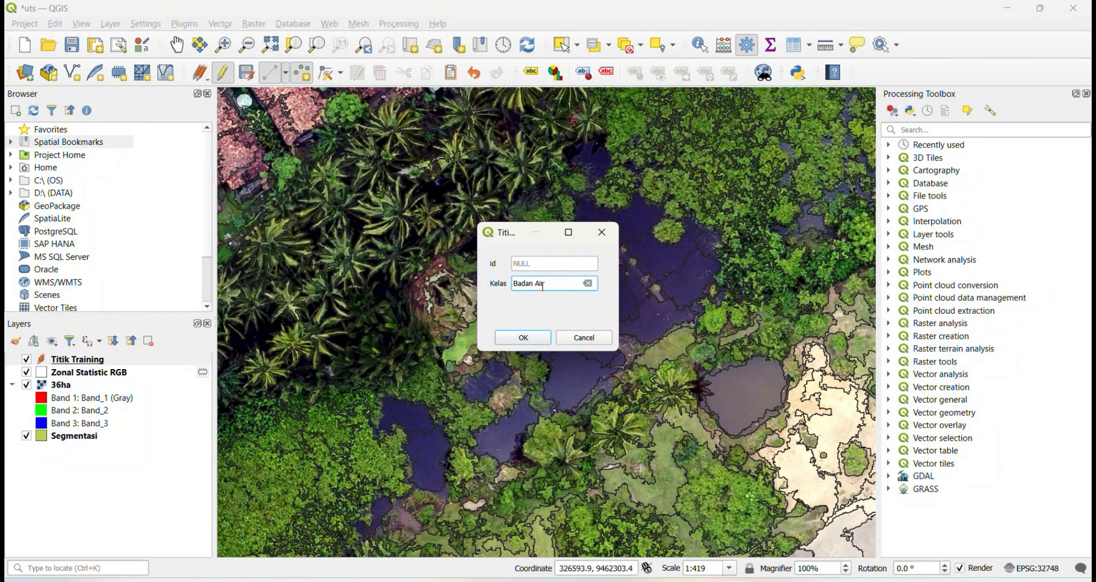
left_click_drag(543, 284, 501, 288)
left_click(523, 338)
- Add a second training point on another water segment, reusing the copied Badan Air class
scroll(435, 353, "up", 1)
left_click_drag(435, 353, 629, 335)
key("ctrl+c")
scroll(547, 322, "down", 2)
left_click_drag(457, 320, 536, 292)
left_click(432, 284)
key("ctrl+v")
left_click(524, 338)
- Add a third Badan Air training point on the river crossing the forest
scroll(454, 403, "down", 3)
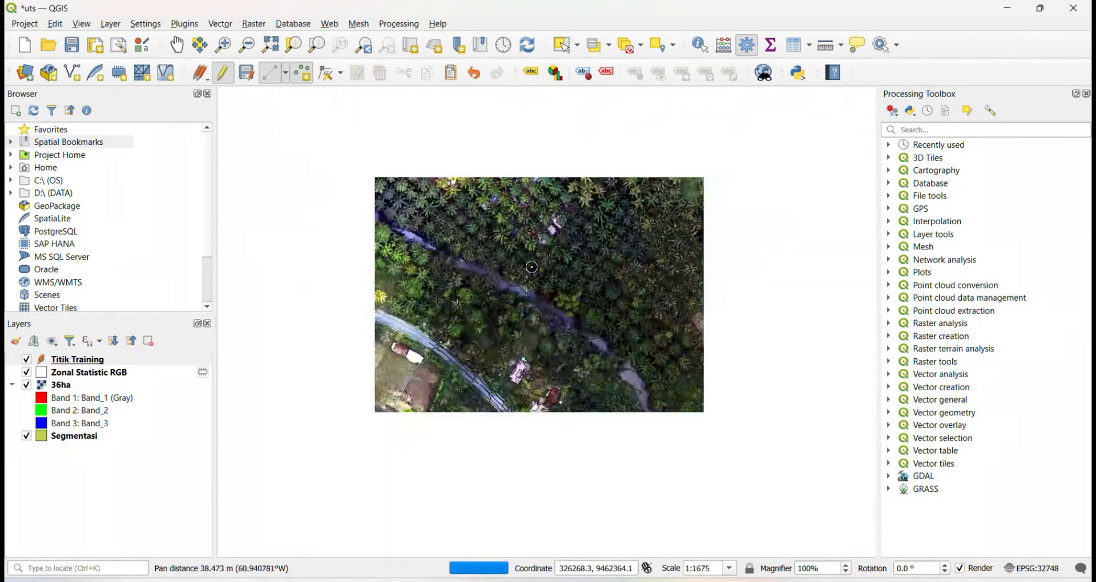
scroll(392, 355, "up", 5)
left_click(517, 216)
left_click(531, 284)
key("ctrl+v")
left_click(532, 338)
- Add a training point on the grassy clearing among the palms and set its Kelas to L Terbuka
scroll(564, 278, "down", 3)
scroll(566, 278, "up", 2)
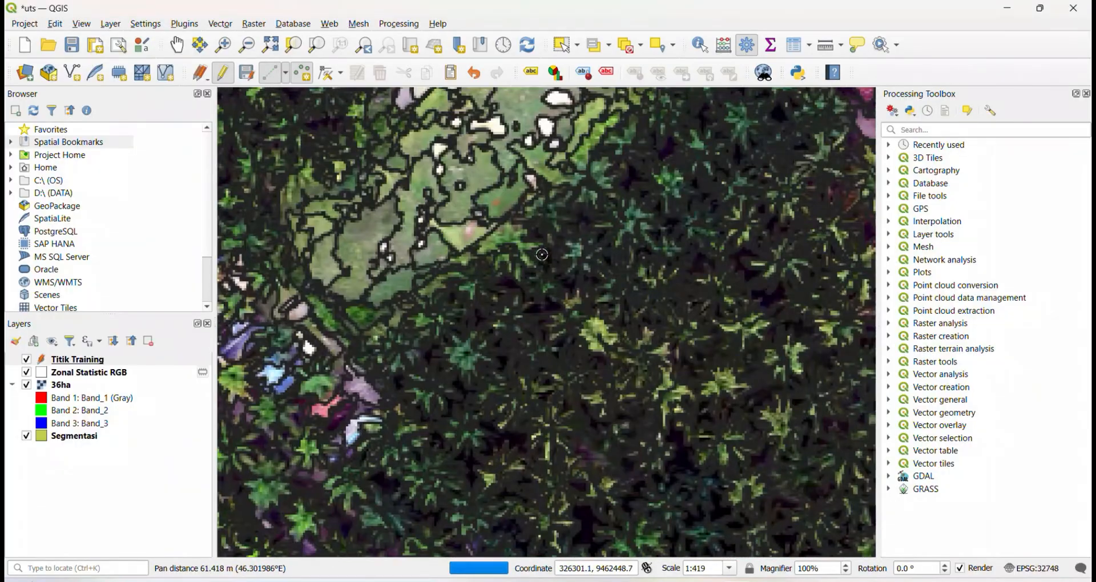
left_click_drag(542, 255, 565, 356)
scroll(559, 329, "up", 1)
left_click(455, 222)
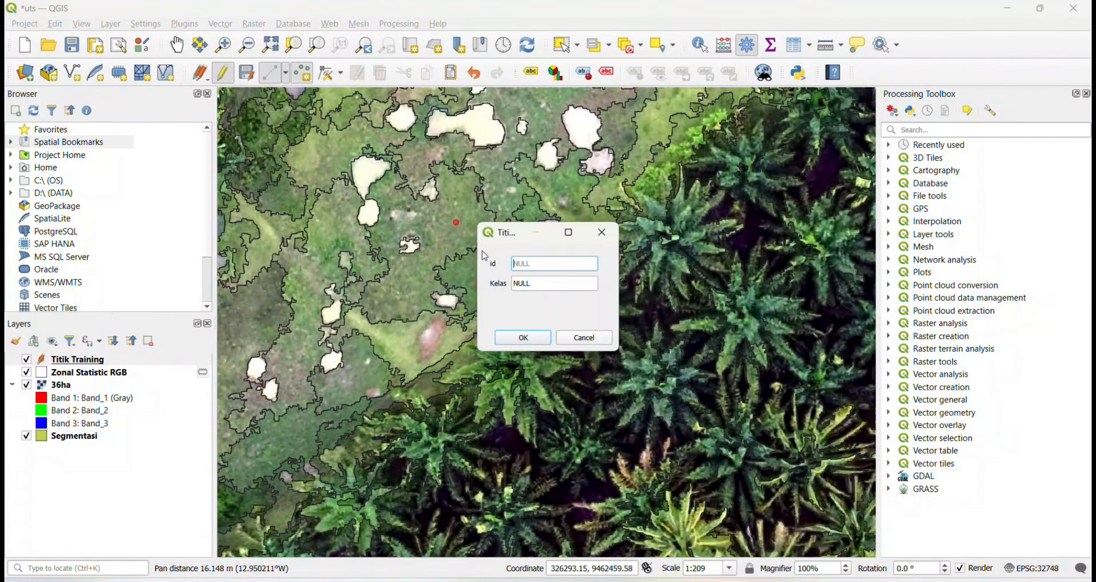
triple_click(534, 284)
type("L Terbuk")
left_click(522, 338)
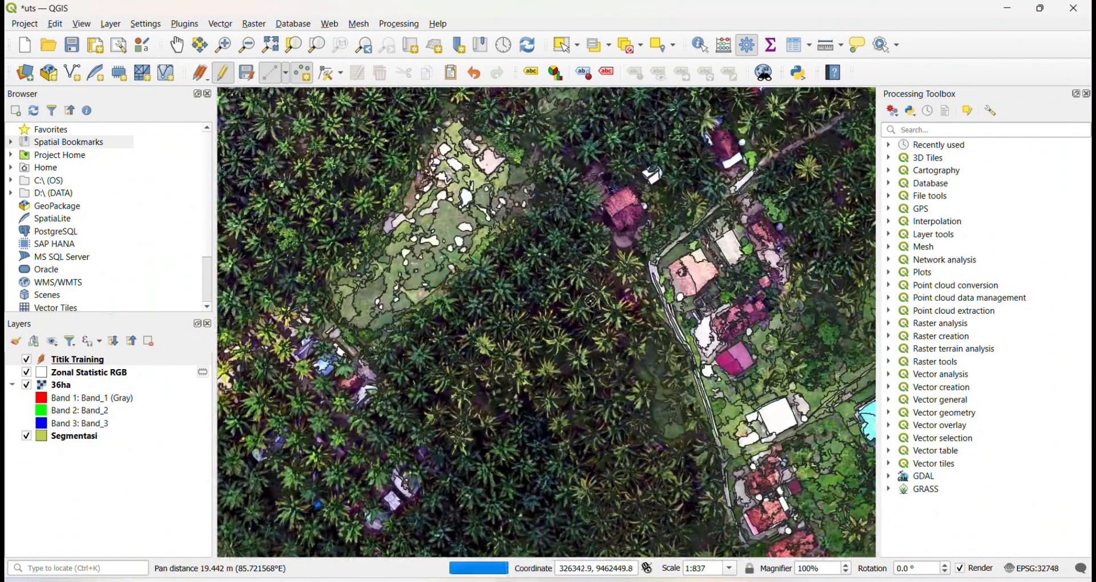
left_click(511, 368)
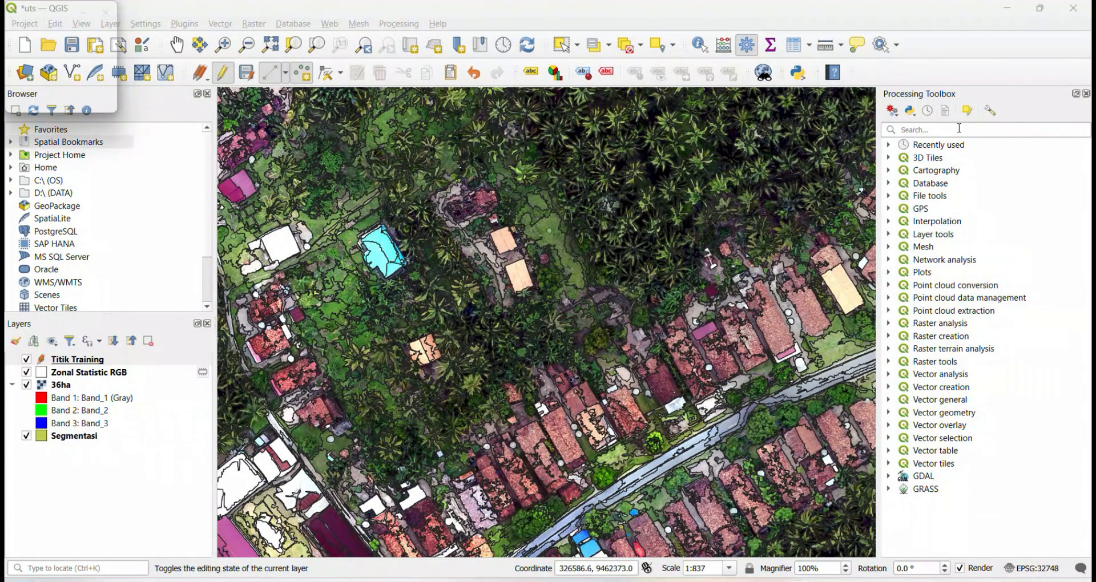
- Run Join attributes by location on Zonal Statistic RGB, comparing to Titik Training with the intersect predicate
type("j")
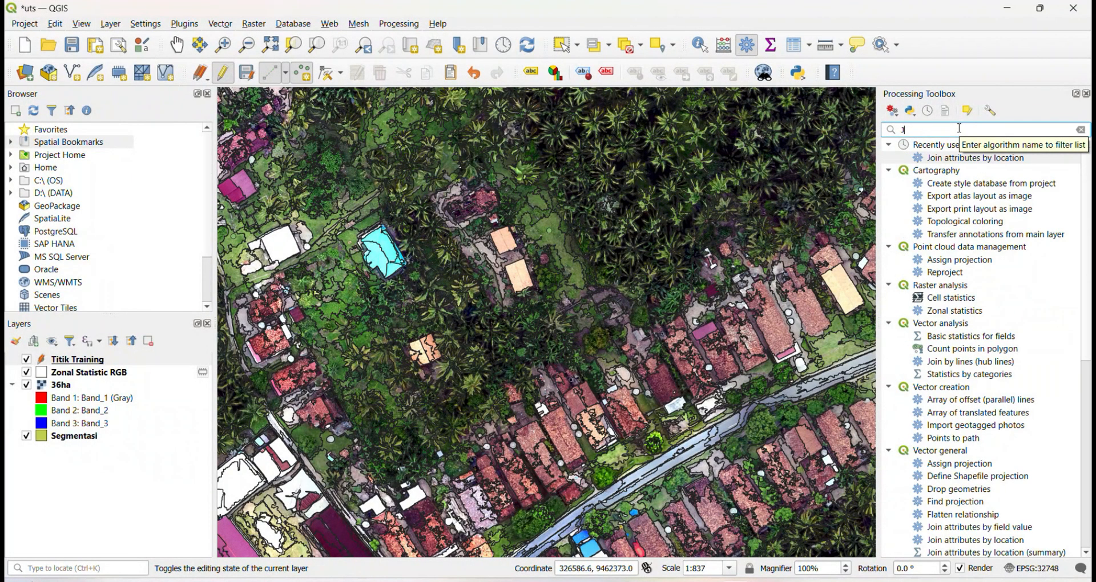
type("oin")
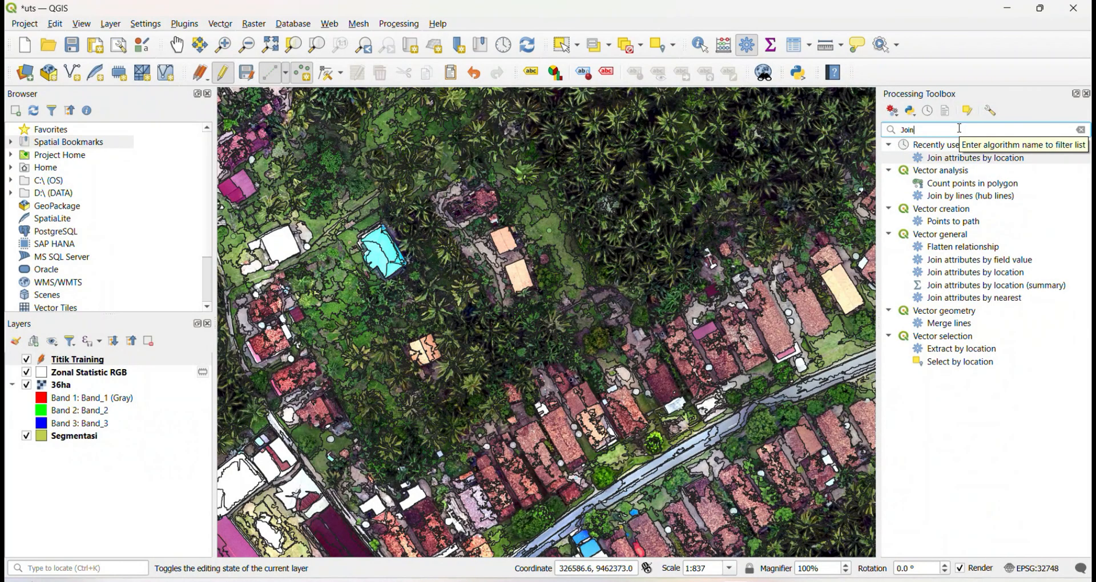
left_click(1005, 277)
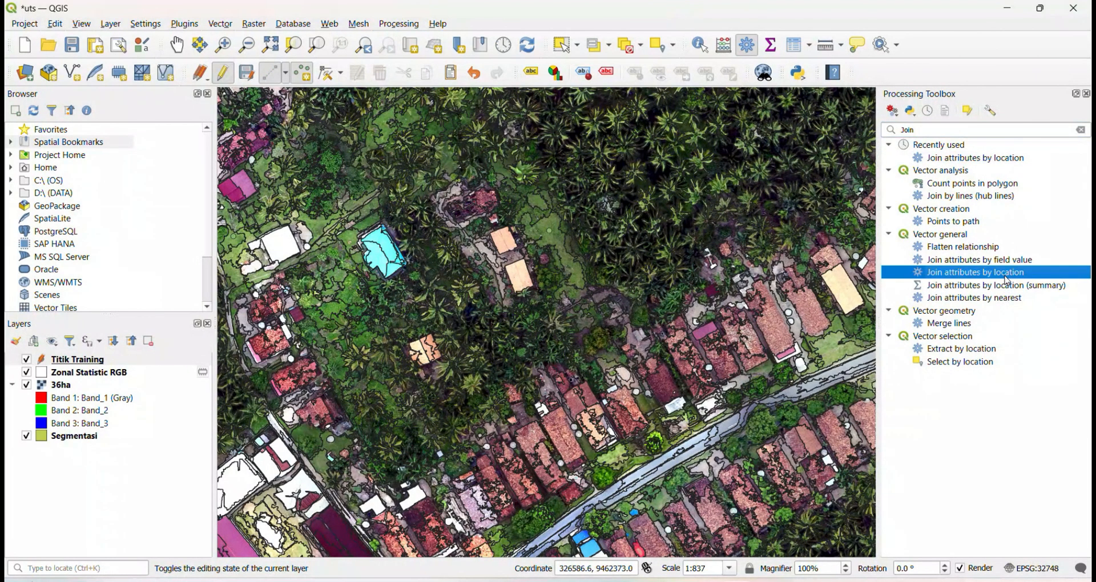
double_click(1006, 279)
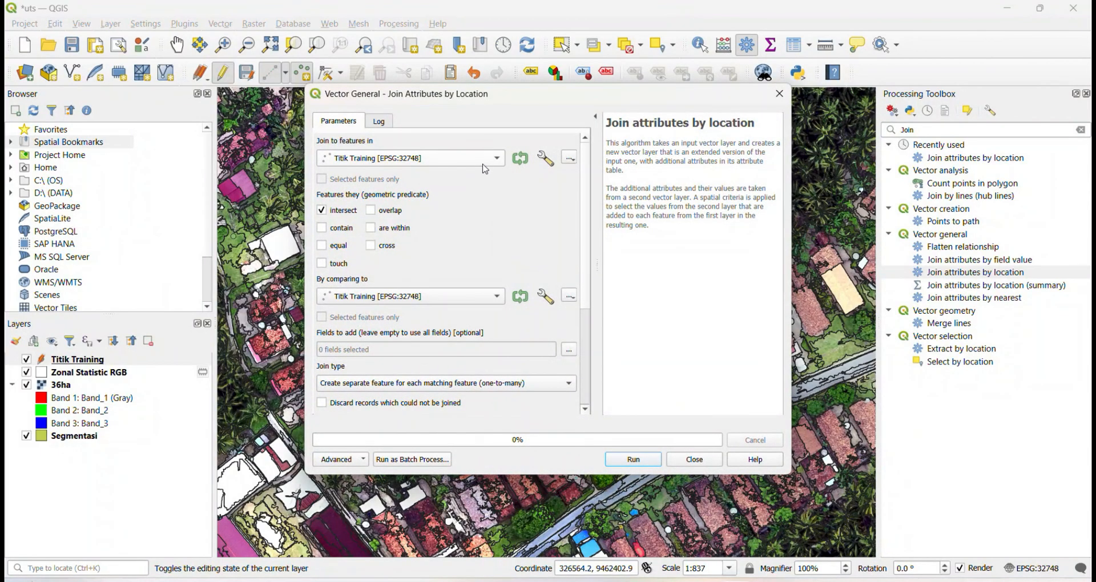
left_click(488, 159)
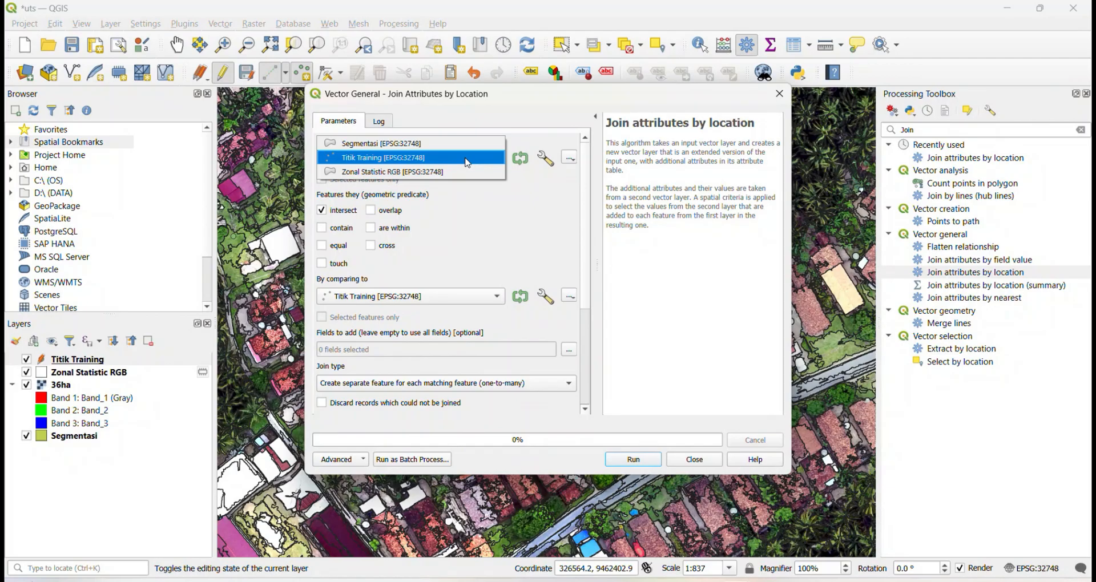
left_click(465, 172)
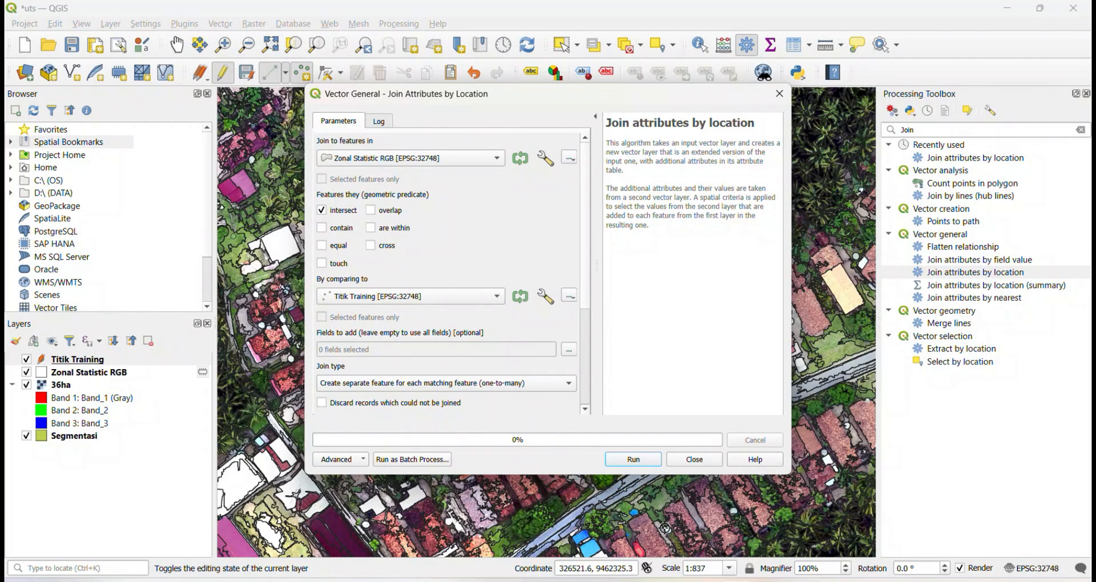
left_click(646, 462)
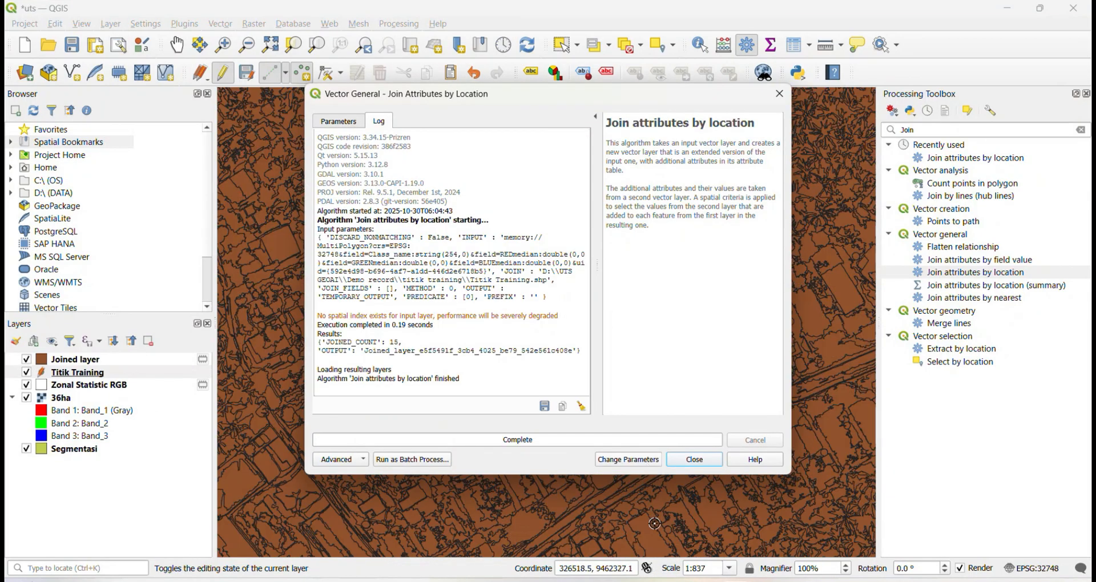
left_click(707, 463)
- In the Joined layer's attribute table, select rows 16 to 12714 with NULL Kelas and delete them in edit mode
right_click(105, 360)
left_click(164, 182)
left_click(20, 382)
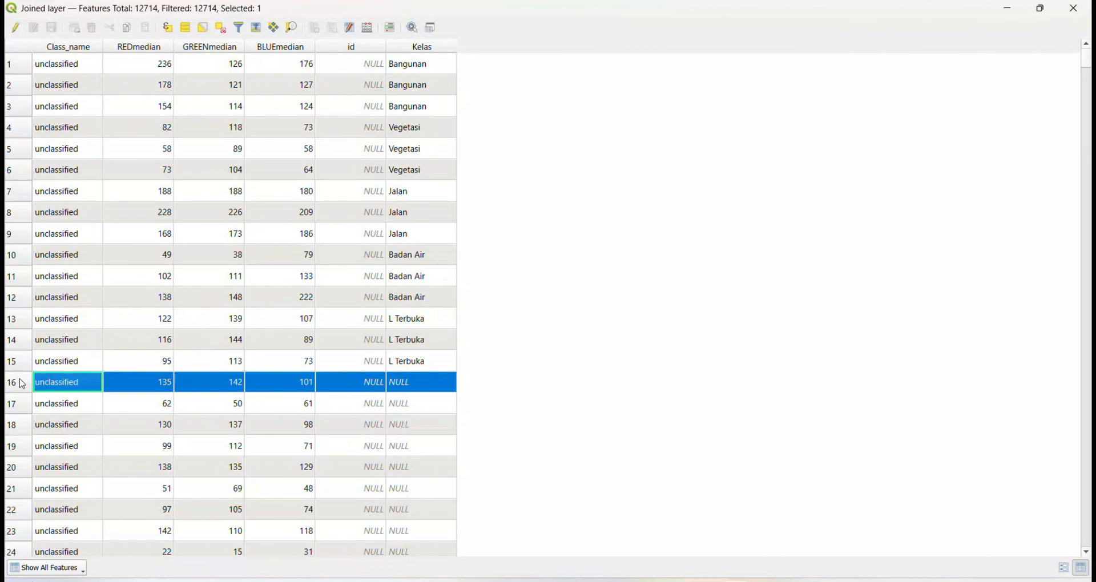
left_click_drag(1086, 59, 1086, 546)
left_click(16, 550, "shift")
left_click(16, 28)
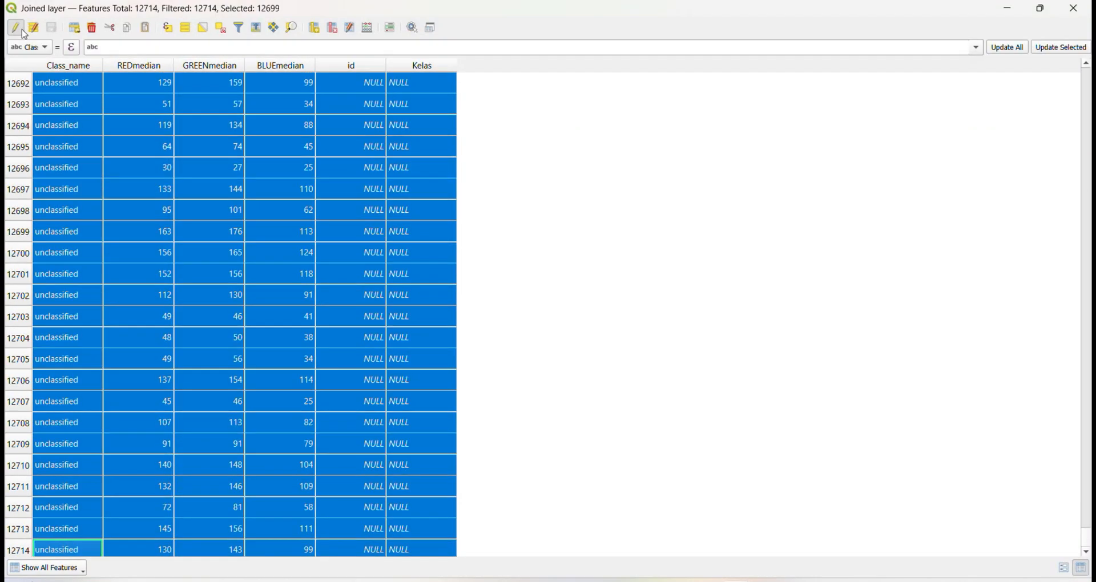
left_click(91, 29)
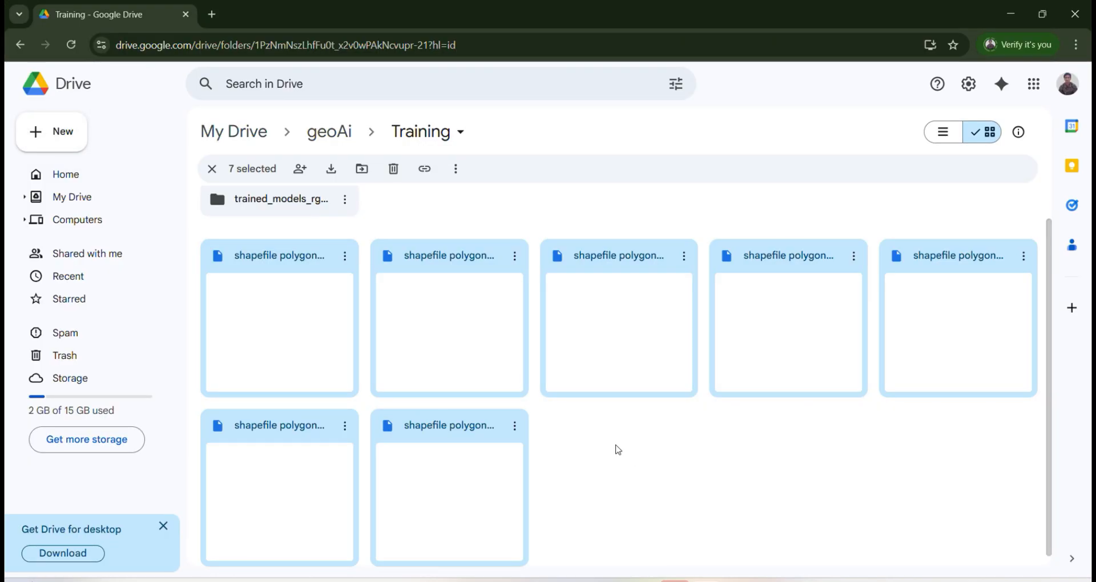
right_click(616, 449)
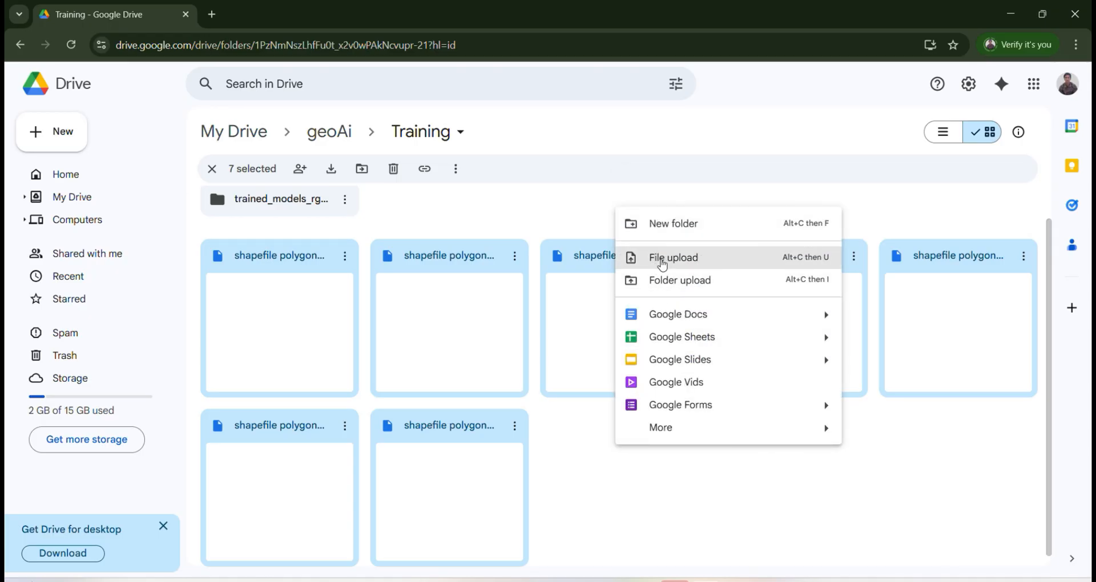
left_click(593, 449)
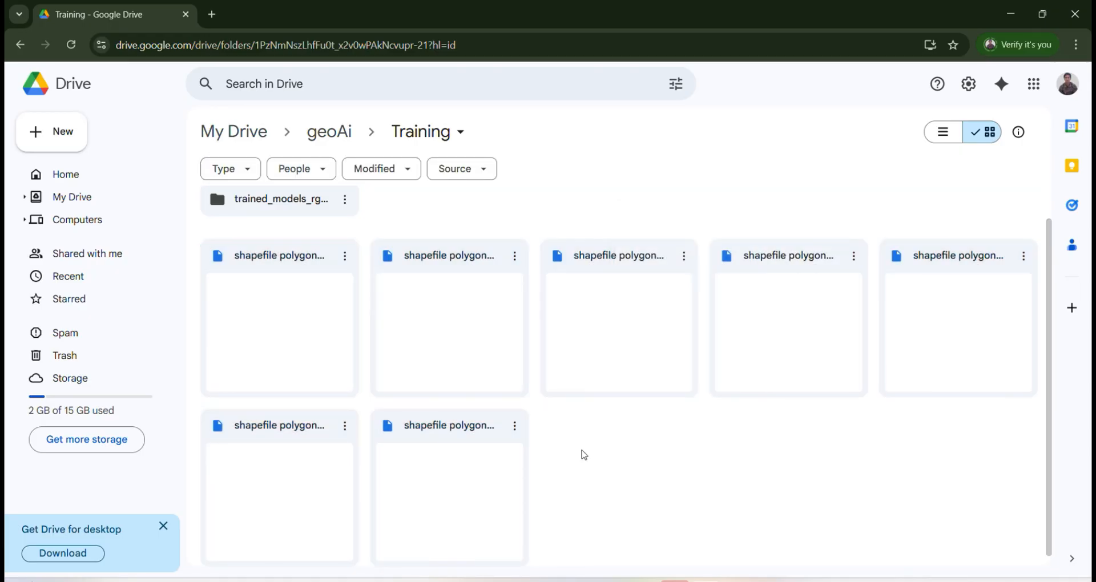
- Open Google Colab in a new browser tab by searching for google colab, and start uploading a notebook from file
key("ctrl+t")
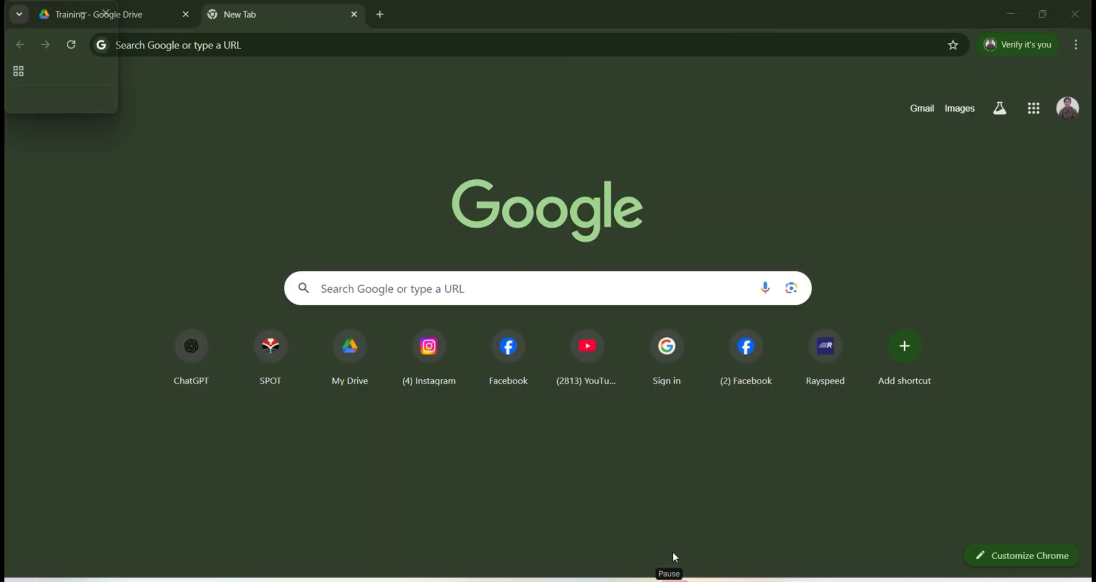
left_click(460, 289)
type("google colab")
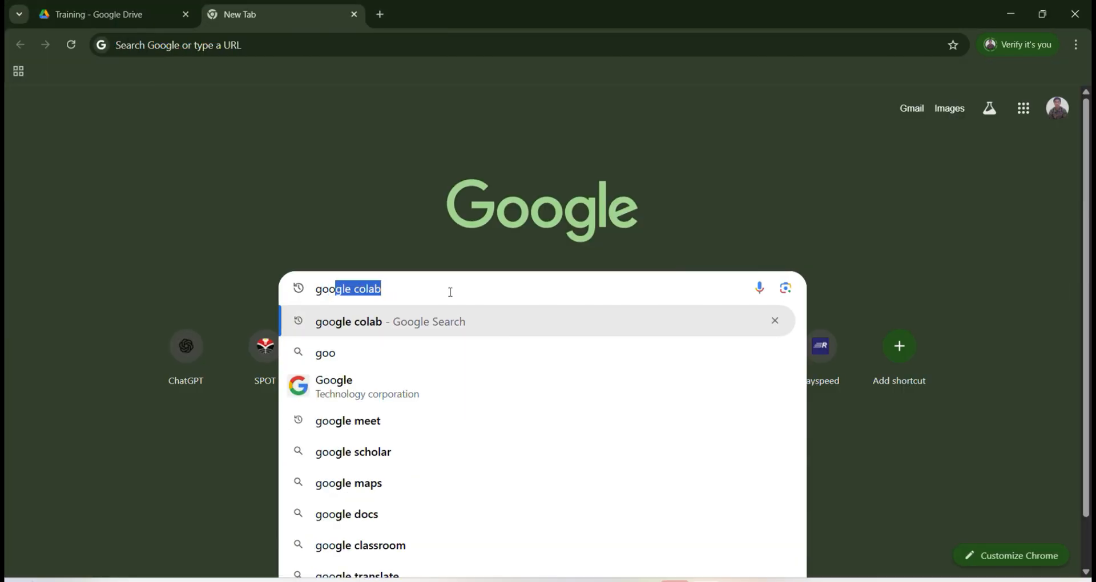
key("Return")
left_click(222, 216)
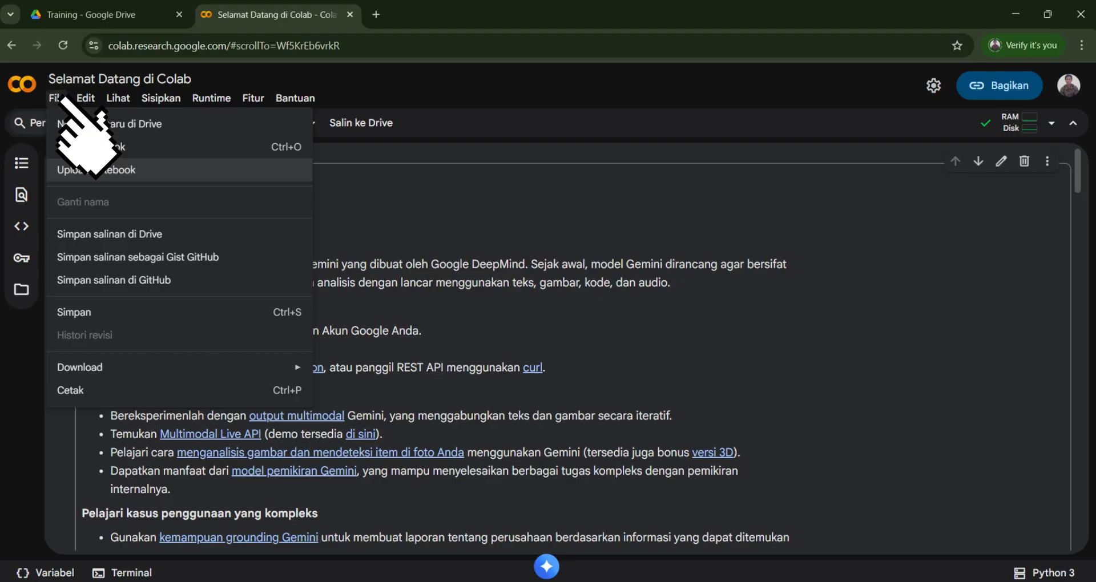
left_click(94, 169)
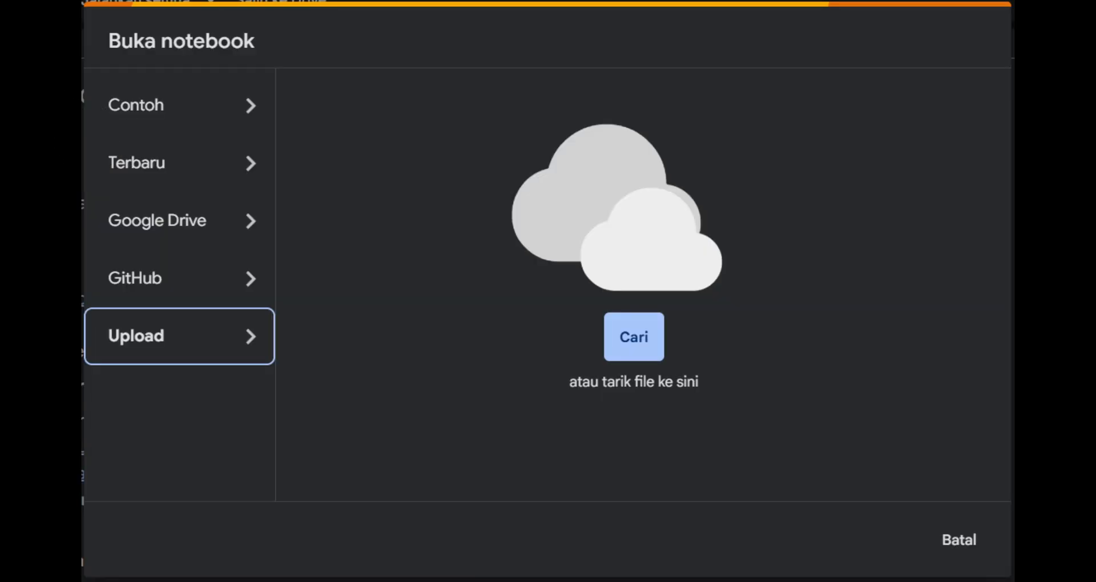
left_click(634, 337)
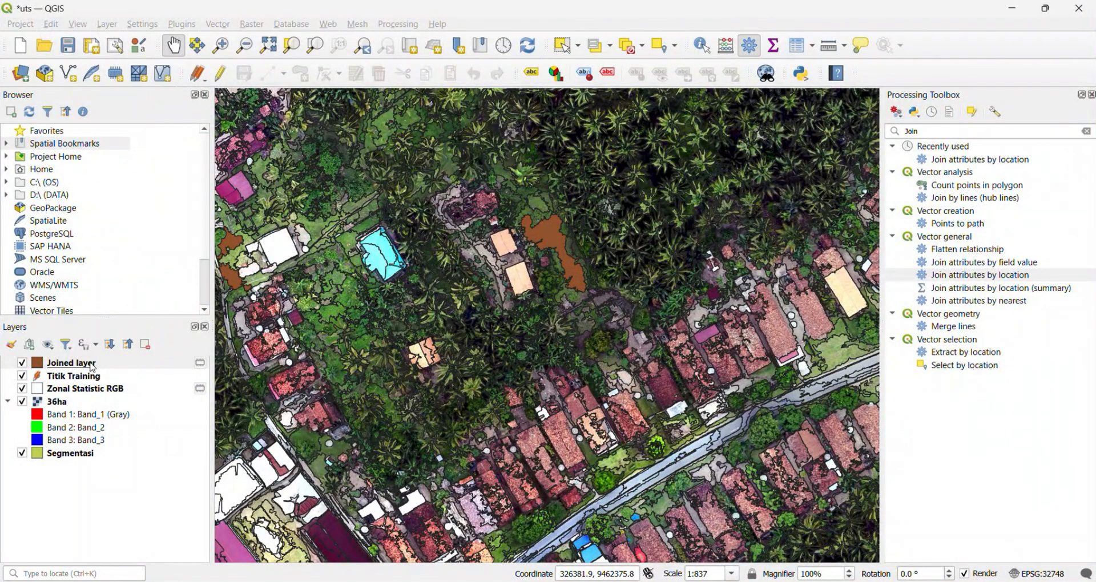
- In QGIS, export Joined layer as an ESRI Shapefile named Shapefile Polygon Training in the titik training folder
right_click(93, 367)
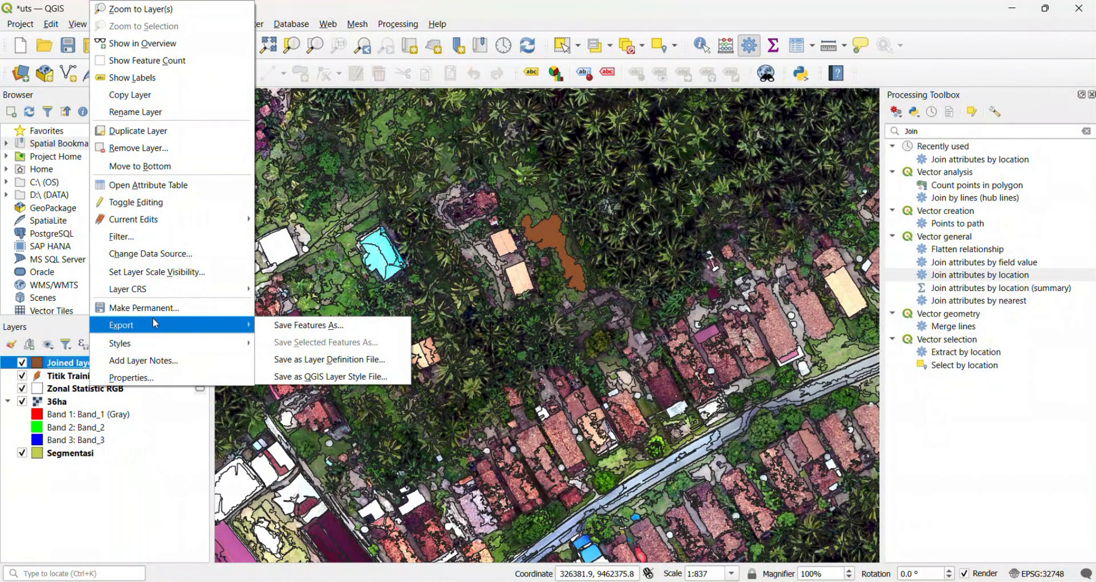
left_click(294, 325)
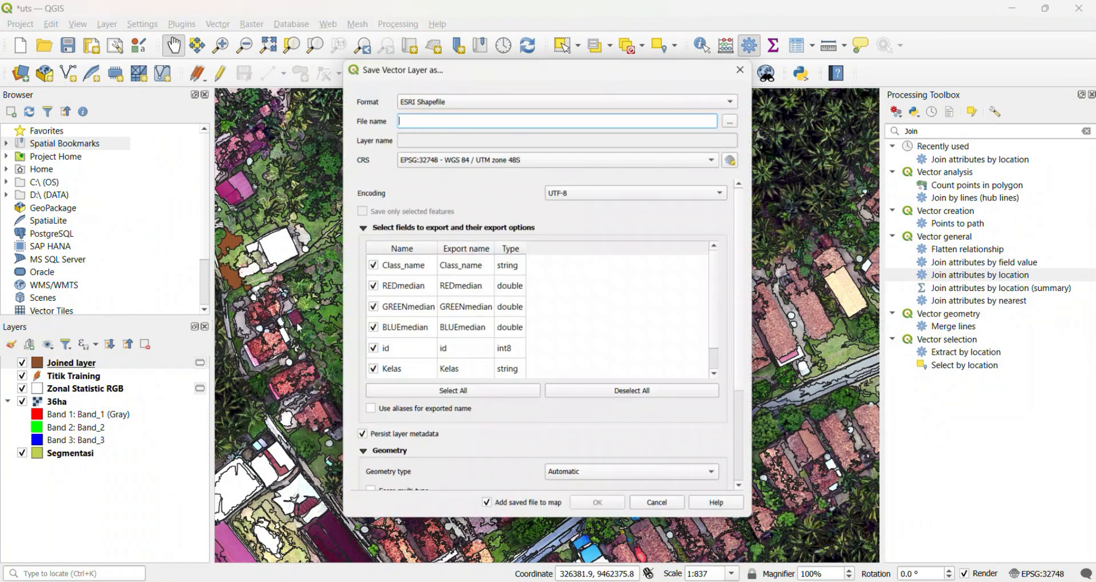
left_click(738, 117)
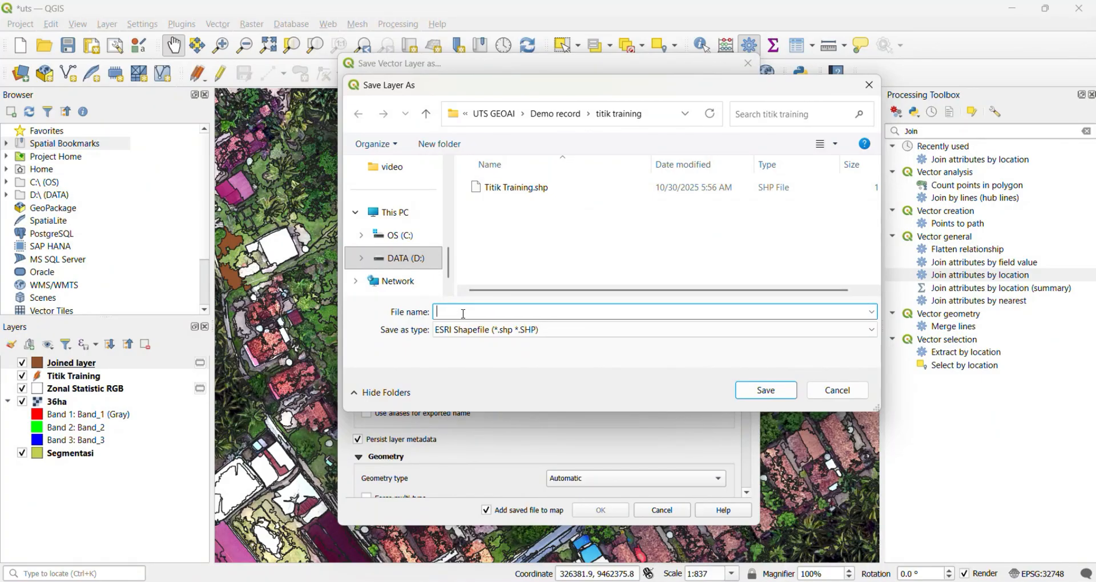
type("Shapefile Polygon Training")
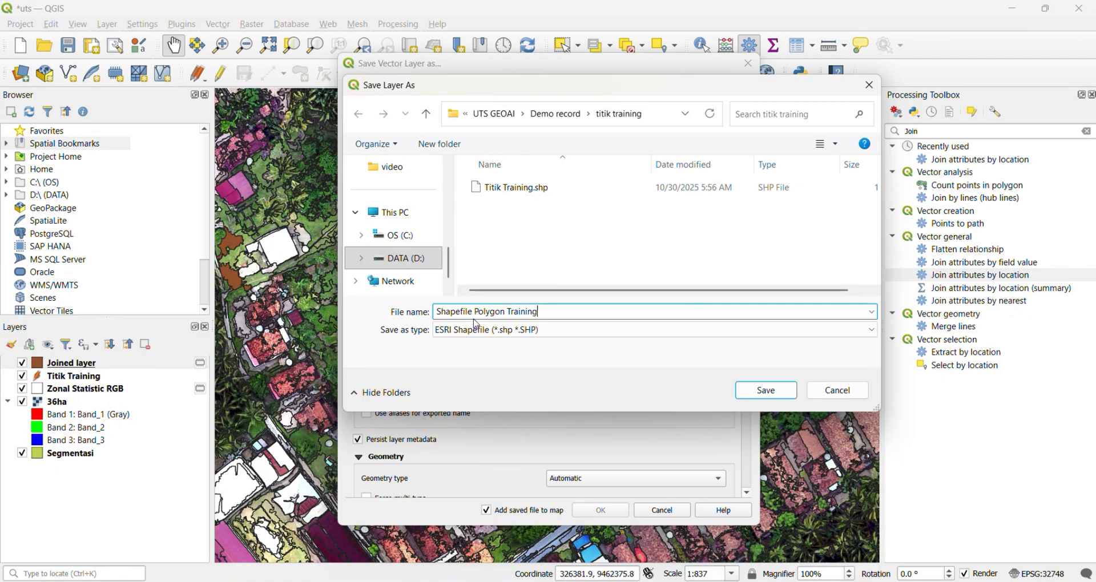
left_click(758, 388)
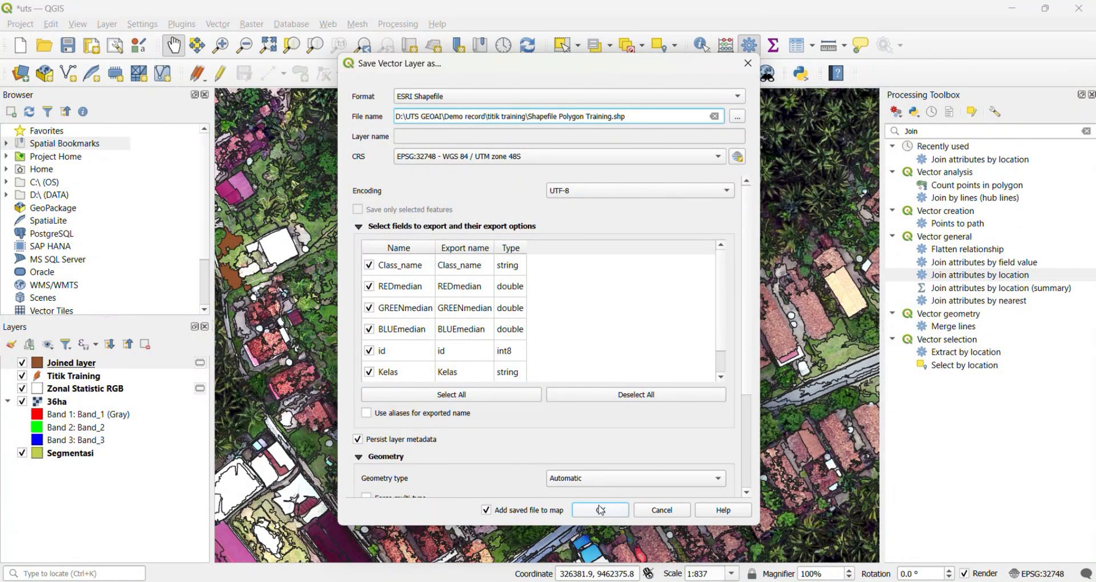
left_click(600, 509)
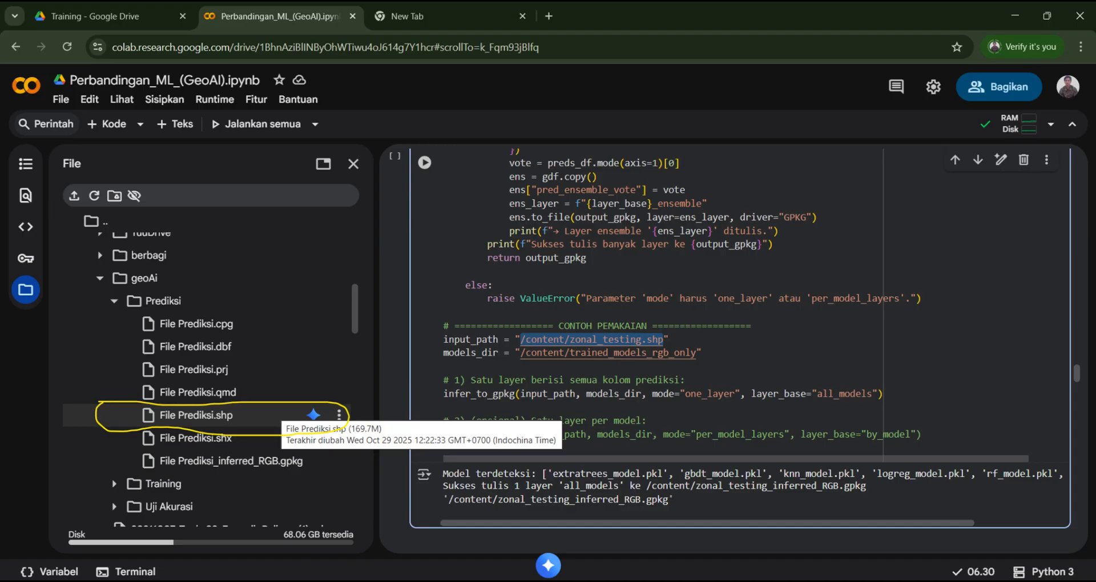
- In Google Colab, open the options for File Prediksi.shp in the geoAi Prediksi folder
left_click(339, 415)
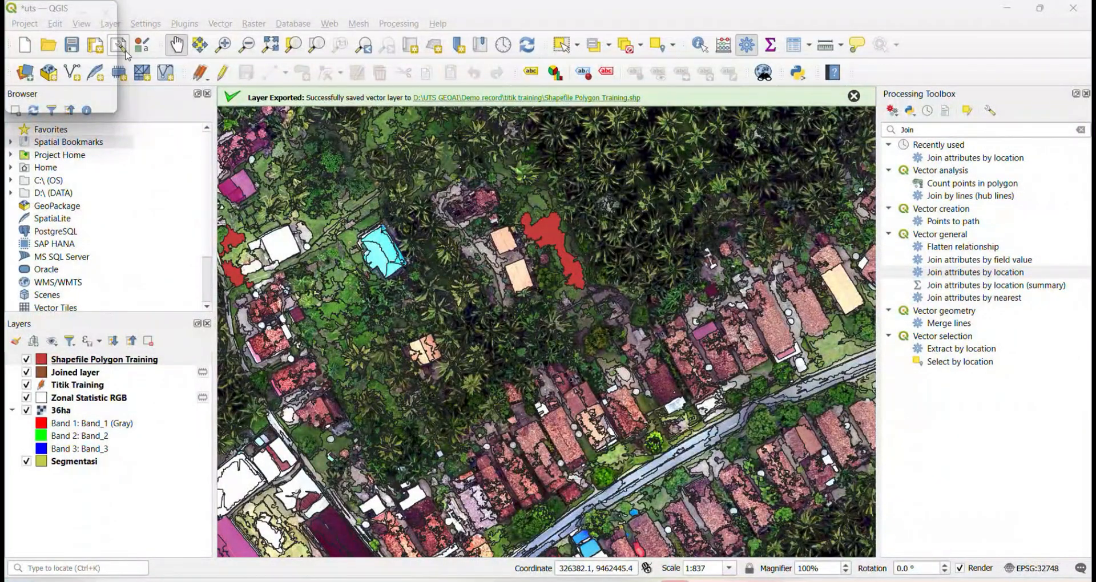
- In QGIS, start a new shapefile layer and create a folder named Uji Akurasi inside Demo record for it
left_click(118, 25)
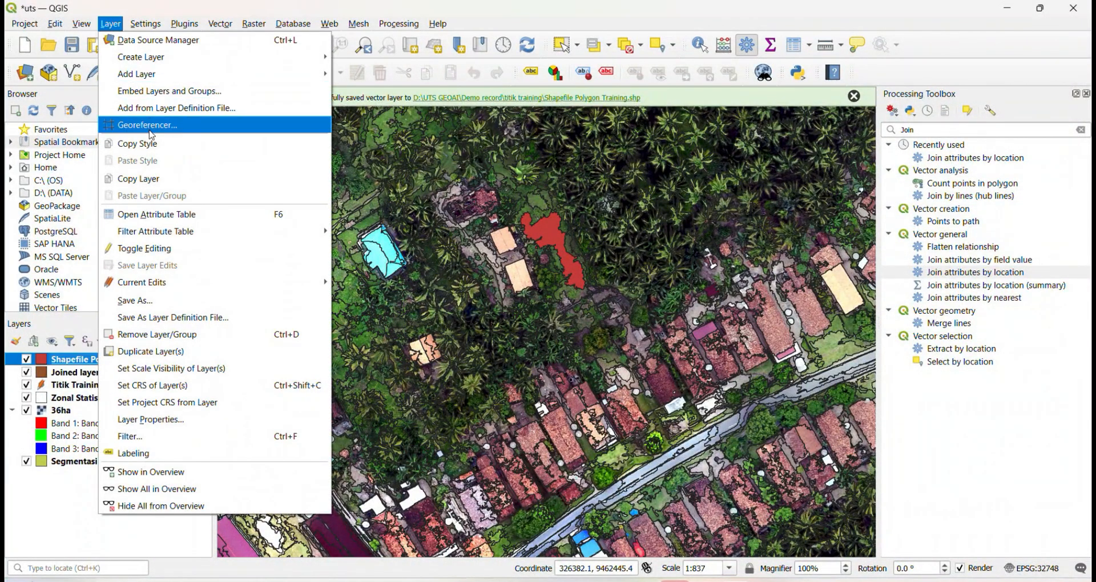
mouse_move(159, 59)
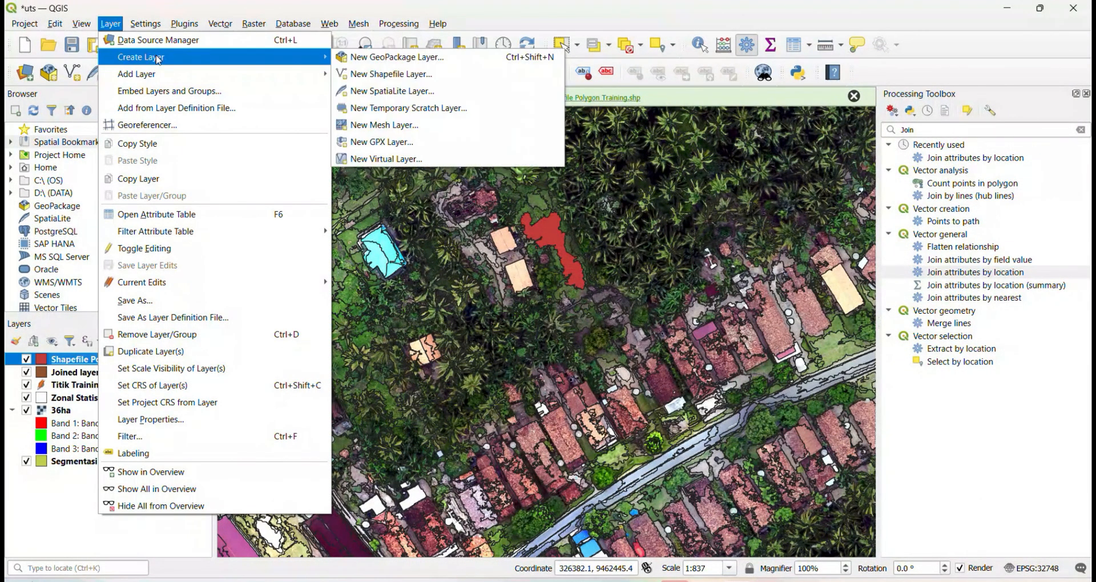
left_click(364, 78)
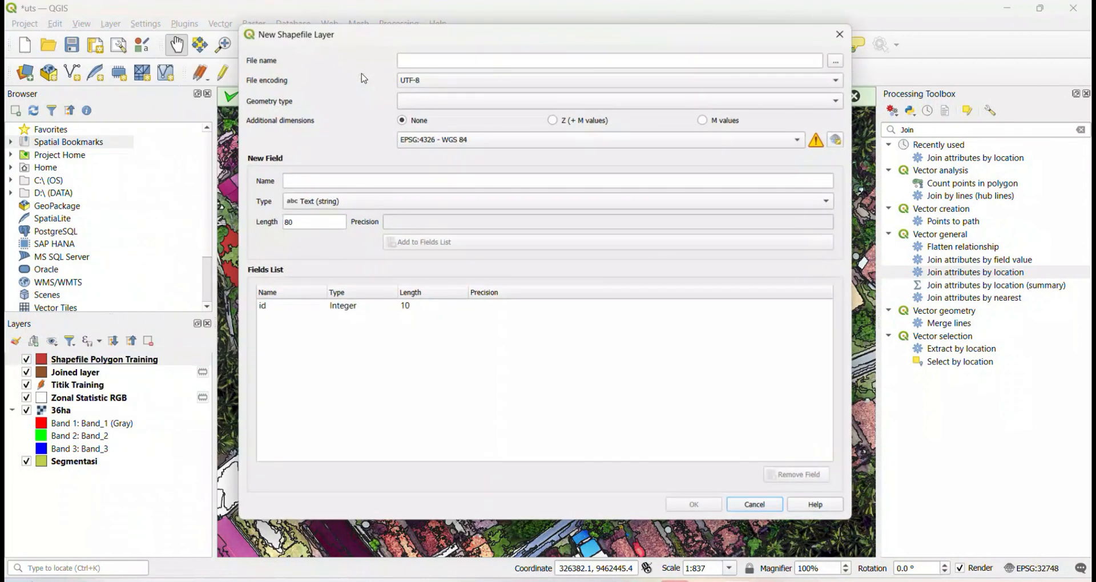
left_click(836, 61)
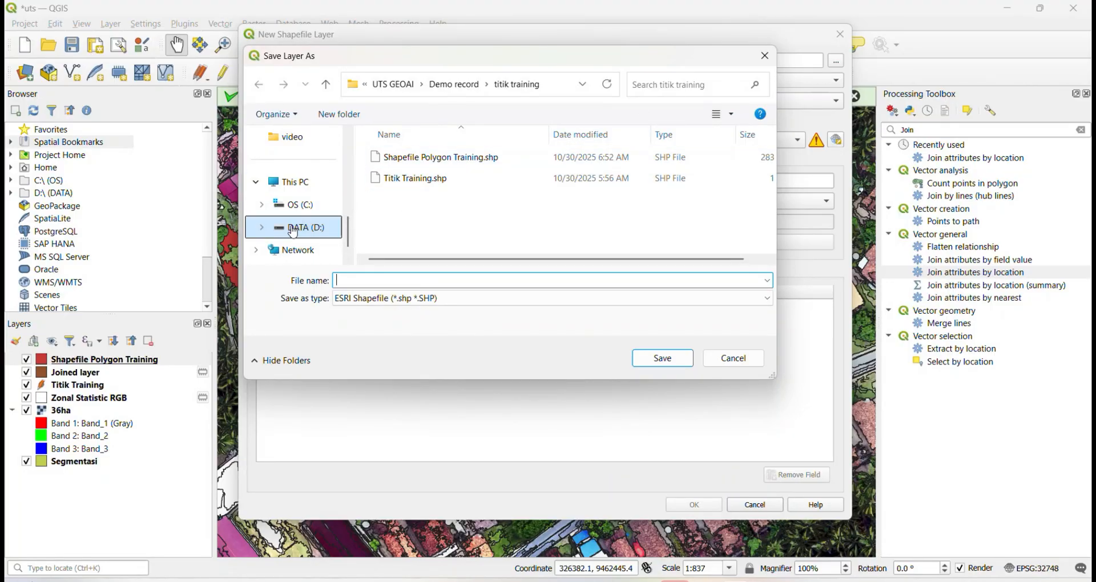
left_click(326, 87)
right_click(386, 191)
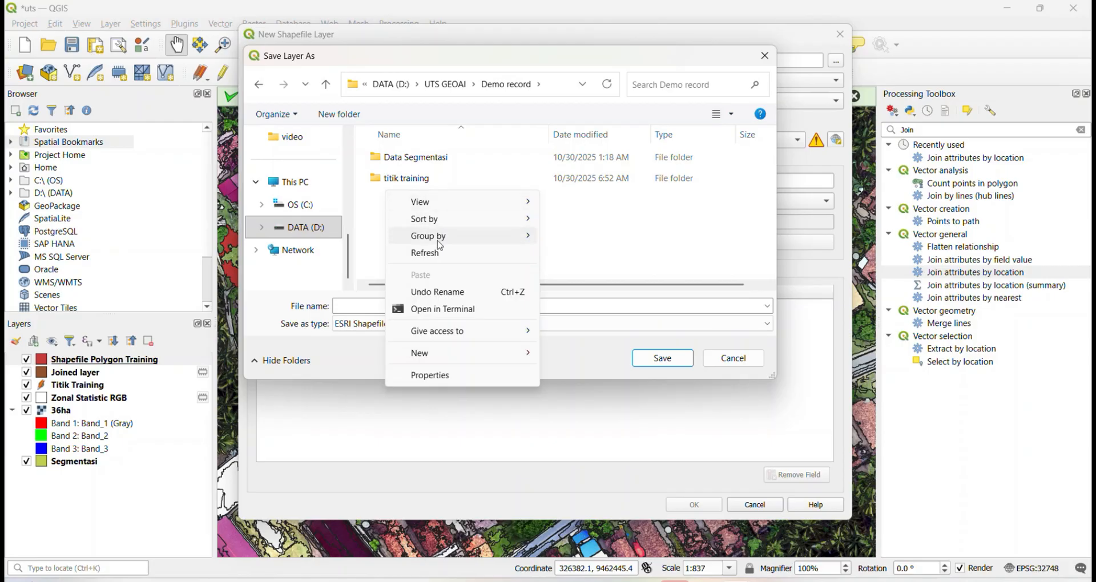
mouse_move(436, 354)
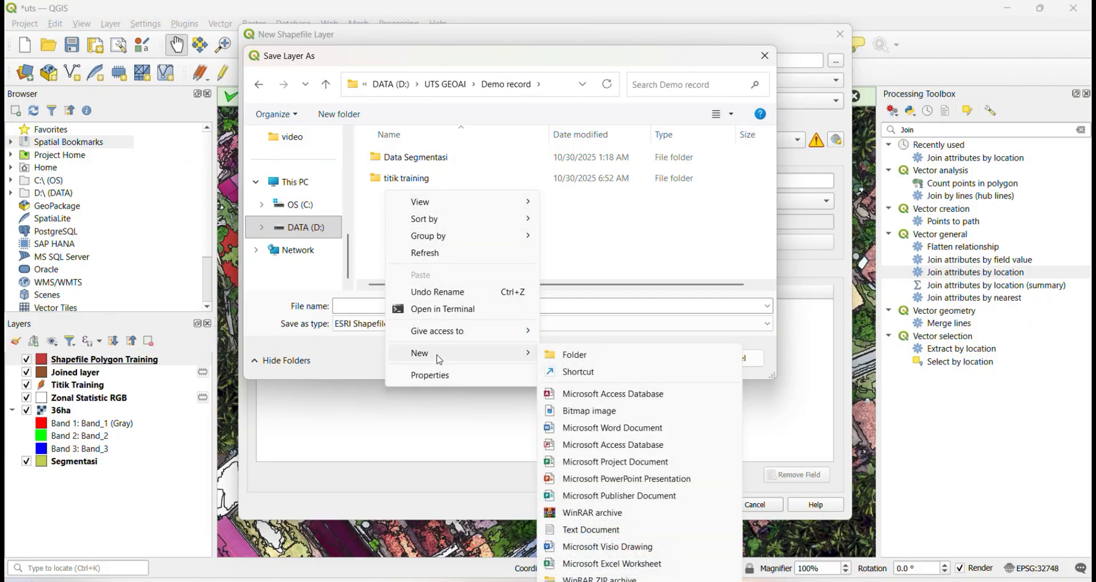
left_click(552, 358)
type("Uji A")
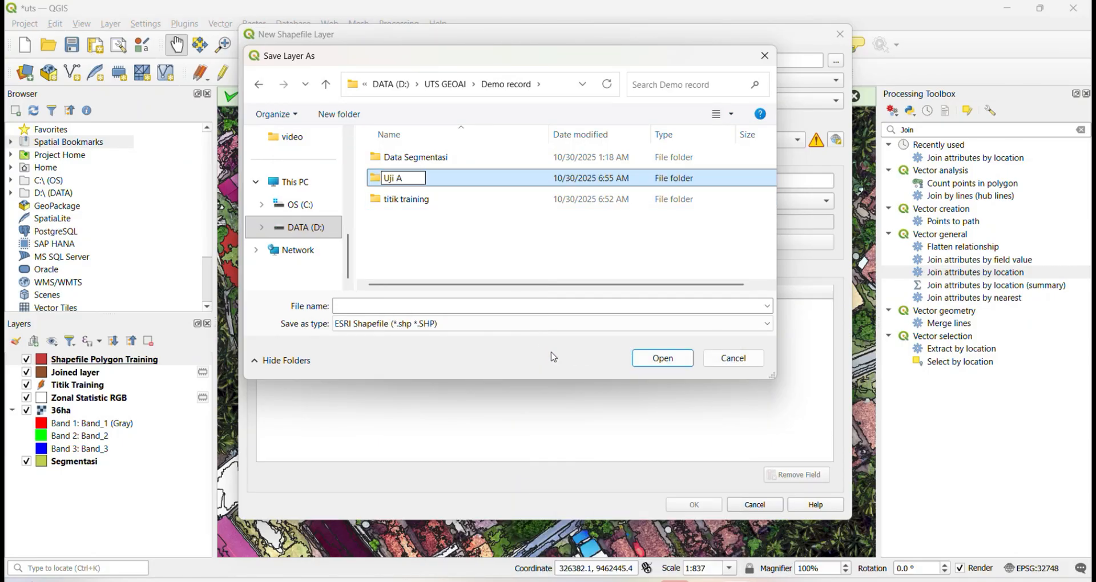
type("kurasi")
key("Return")
key("Return")
- Name the new shapefile Titik Uji Akurasi and set its CRS to EPSG:32748 - WGS 84 / UTM zone 48S
type("T")
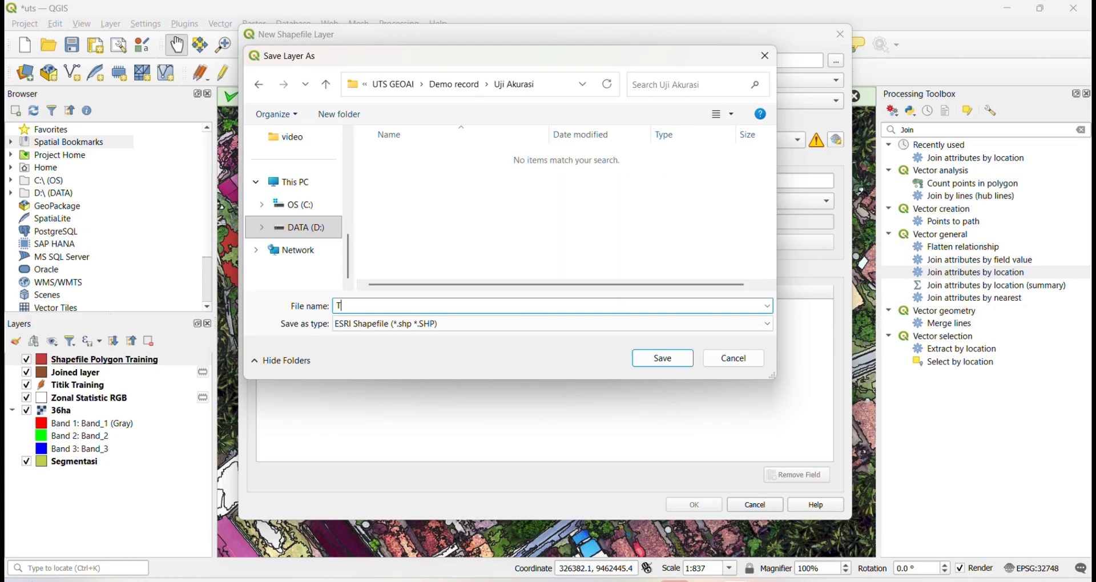
type("itik Uji Akurasi")
key("Return")
left_click(734, 140)
left_click(734, 153)
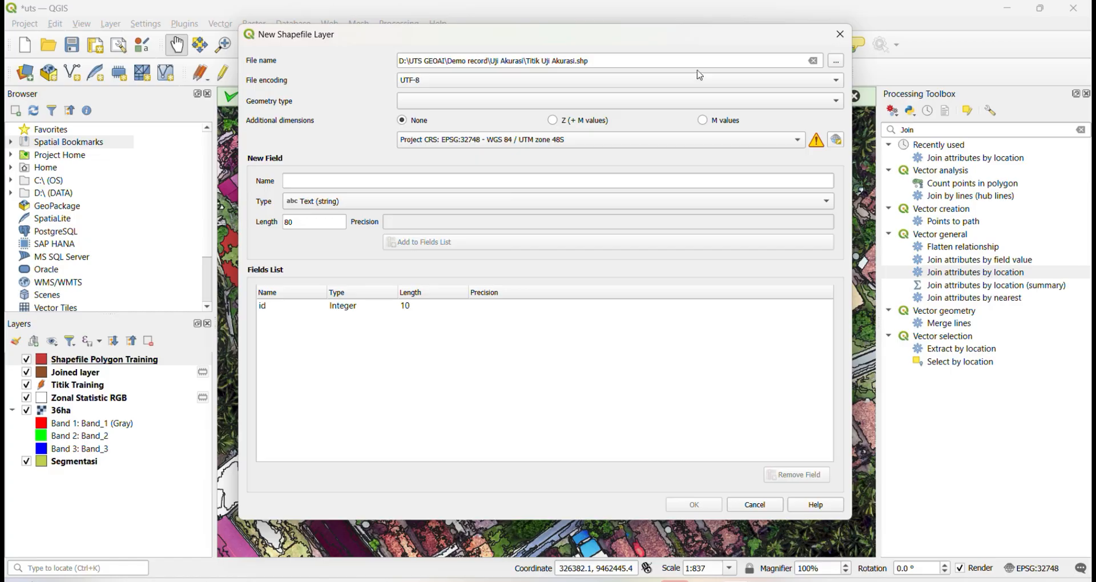